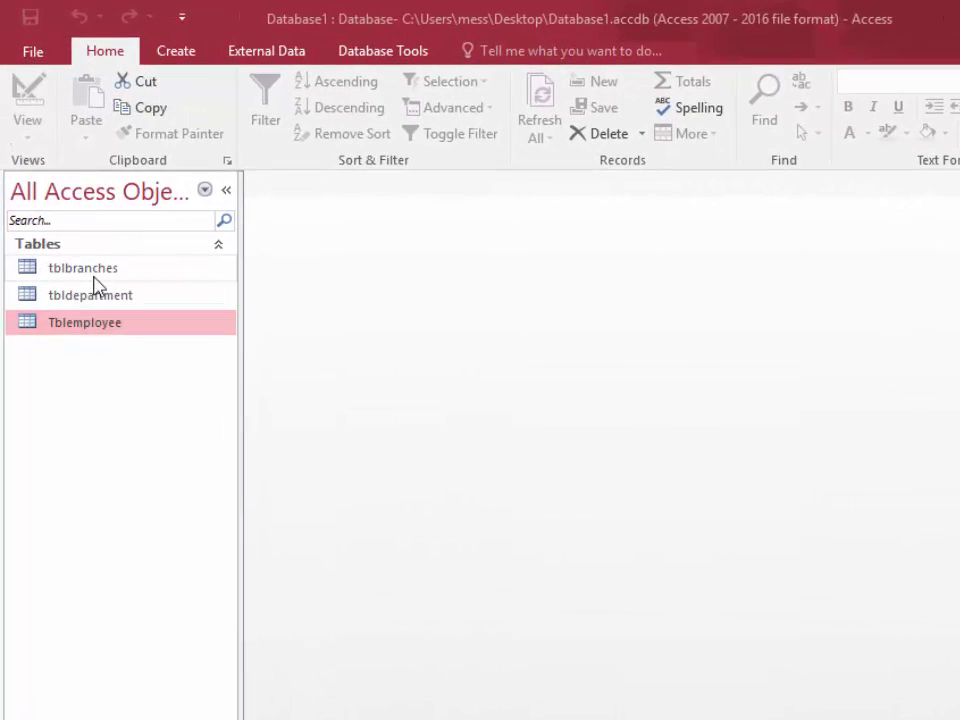
Open the Tblemployee table and look through all of its columns and records
double_click(121, 338)
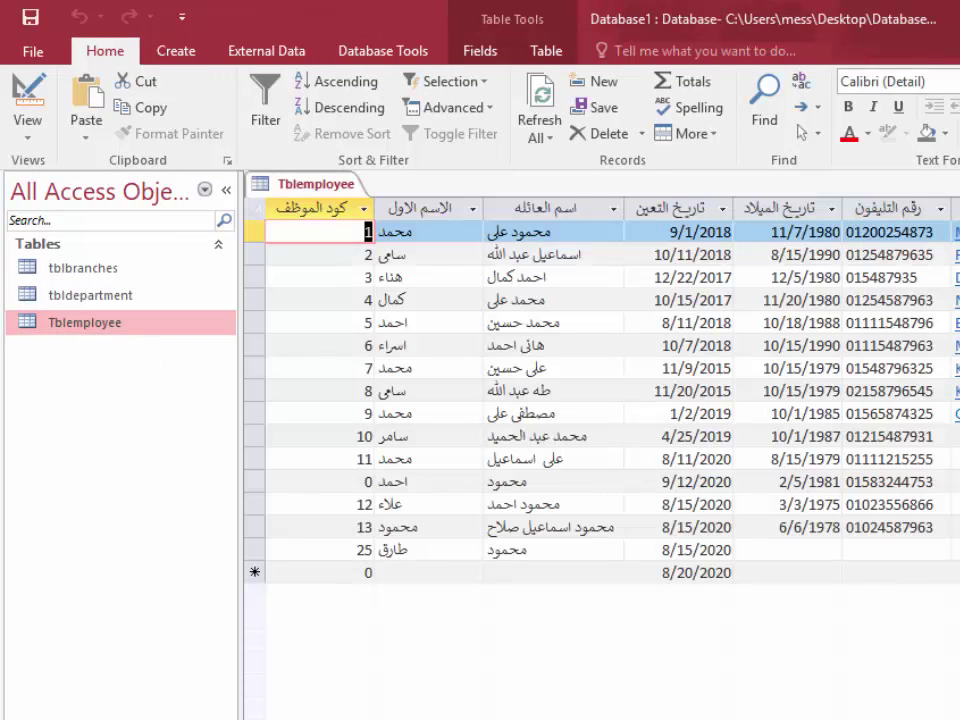
scroll(600, 400, "right", 5)
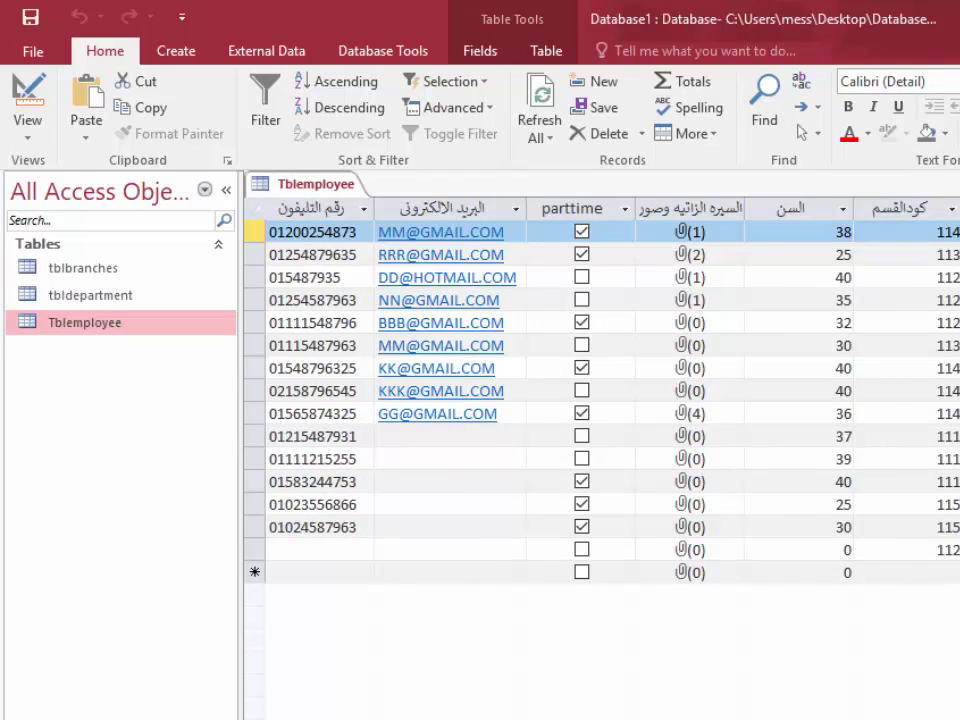
scroll(600, 400, "right", 3)
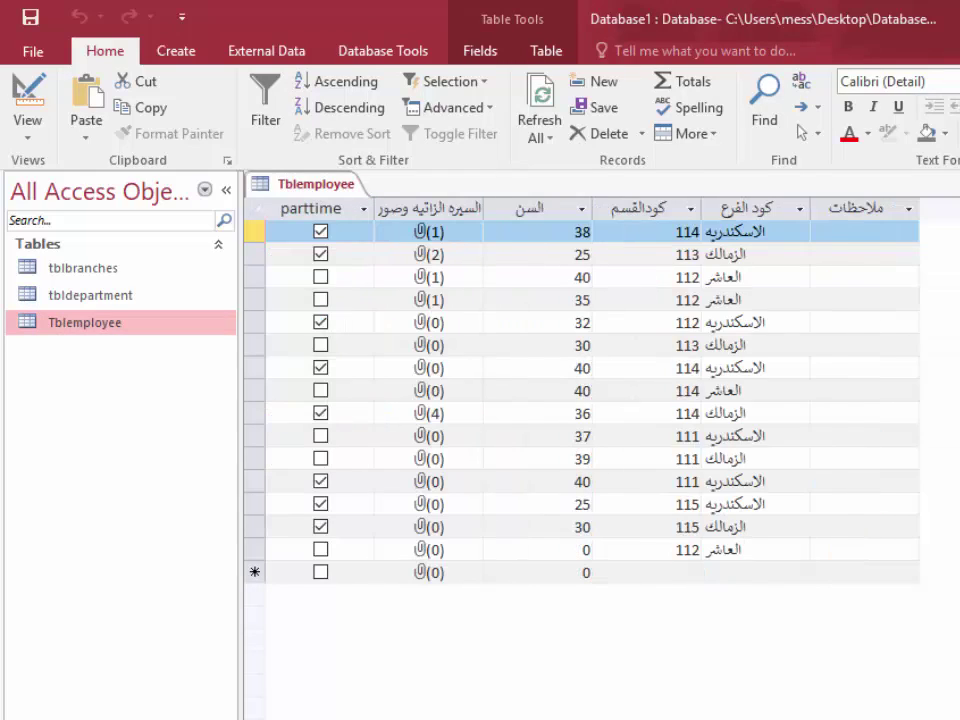
scroll(600, 400, "left", 8)
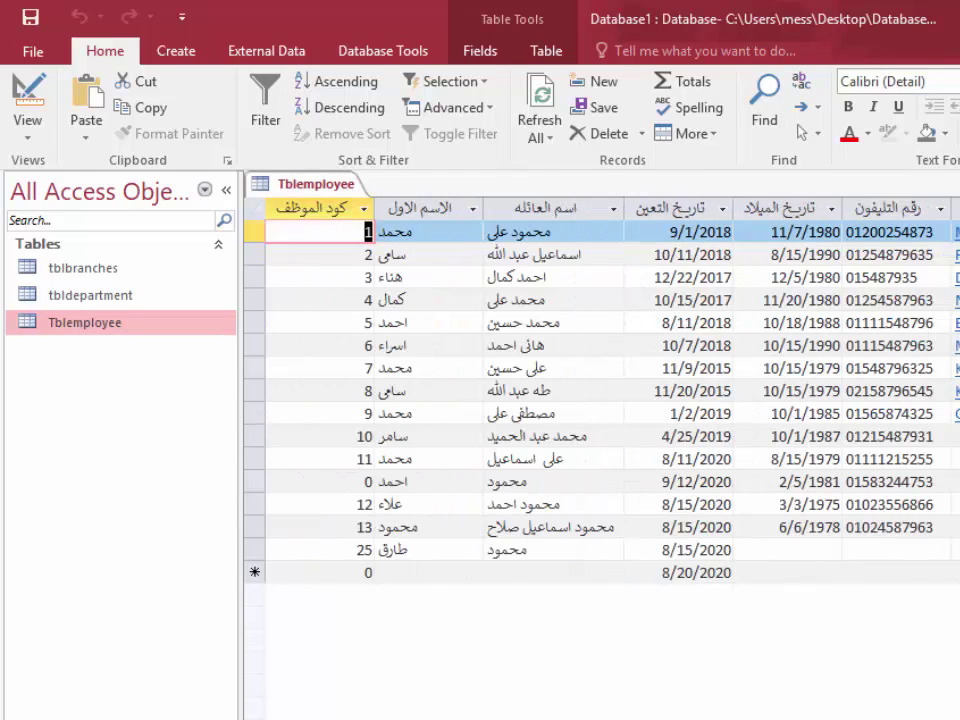
left_click(100, 296)
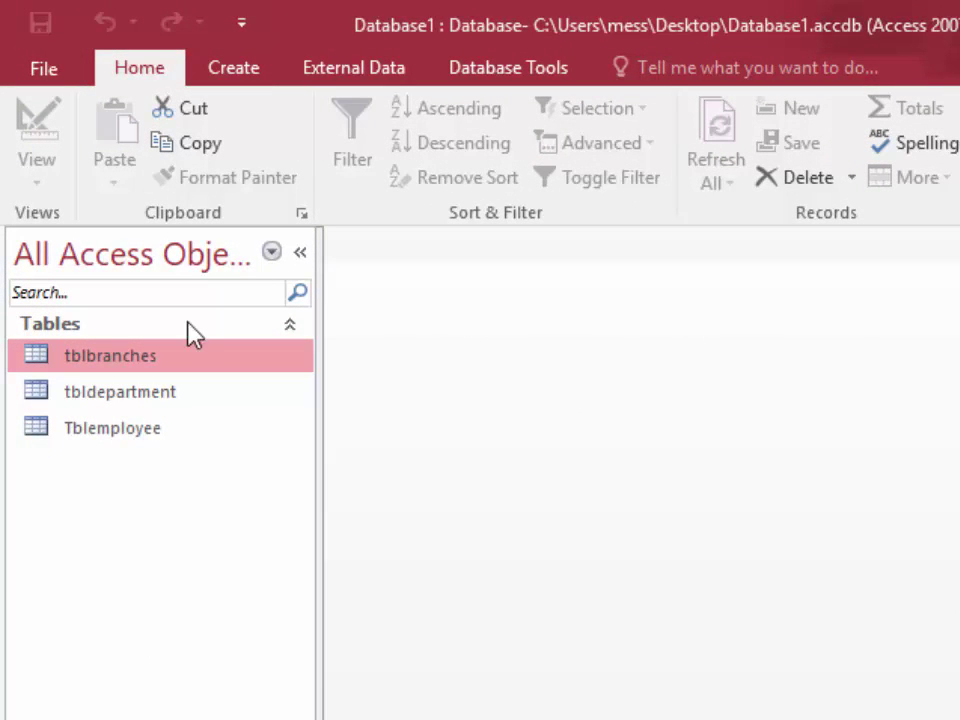
Create a blank query in Design view and dismiss the table selection without adding a table
left_click(229, 74)
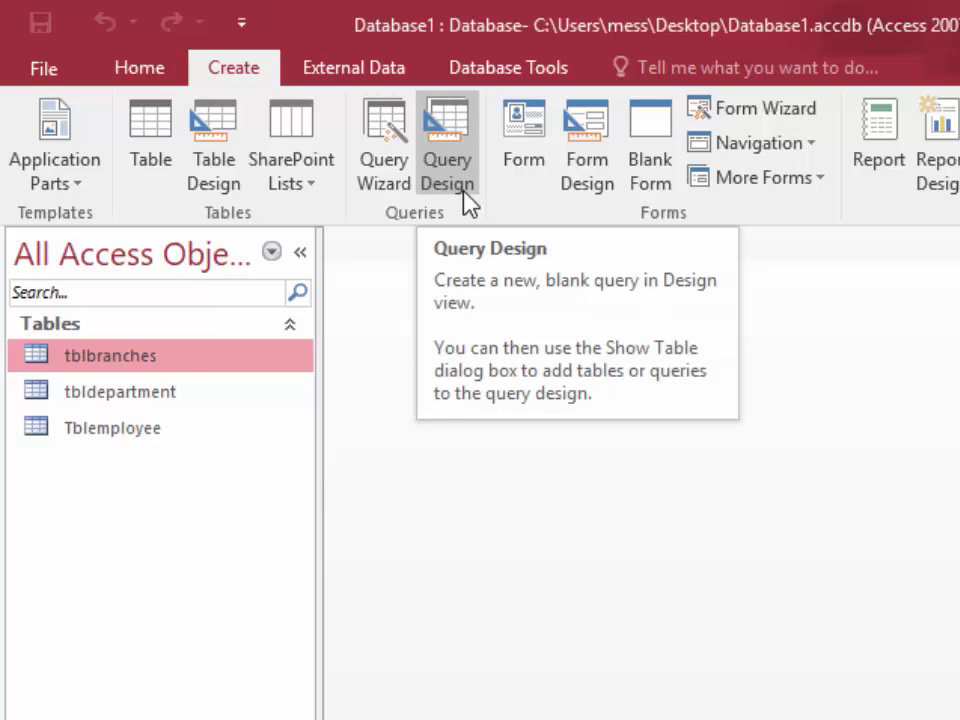
left_click(455, 135)
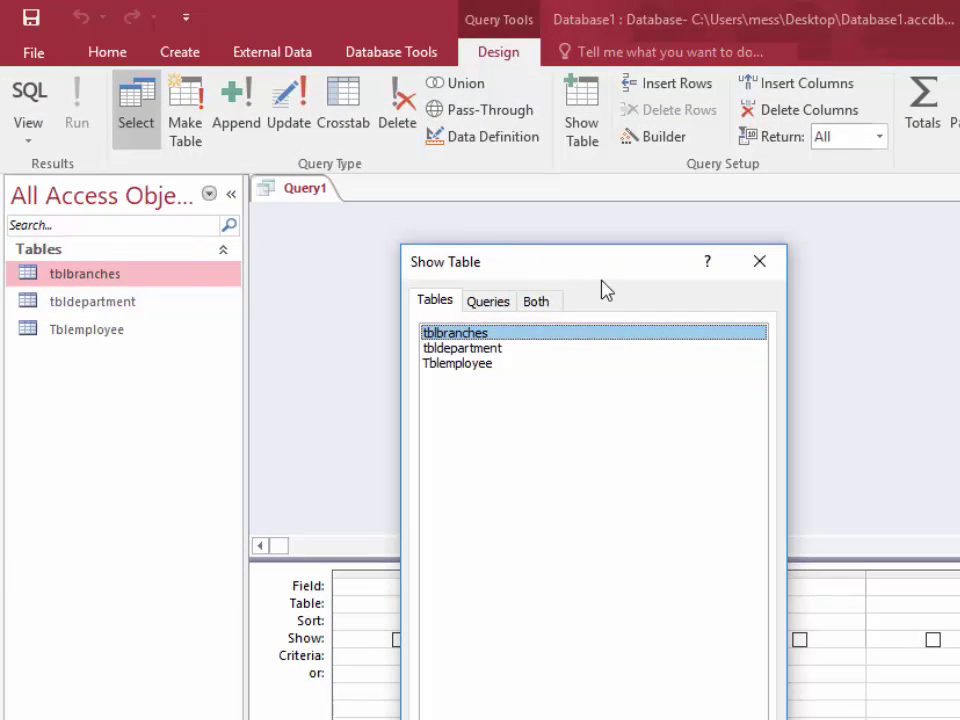
left_click_drag(662, 266, 711, 152)
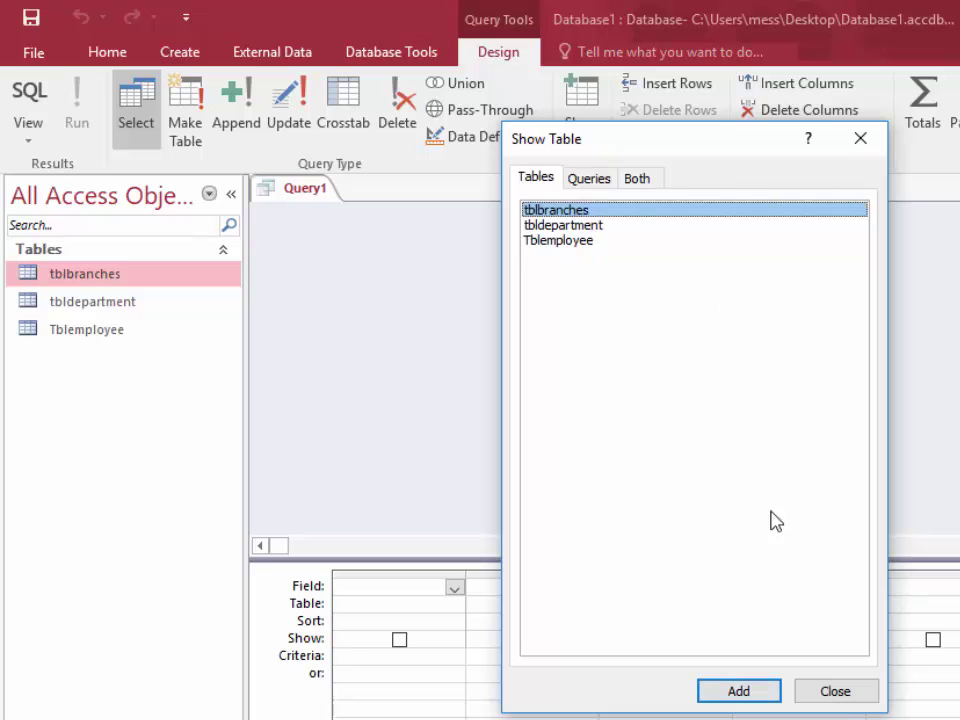
left_click(835, 699)
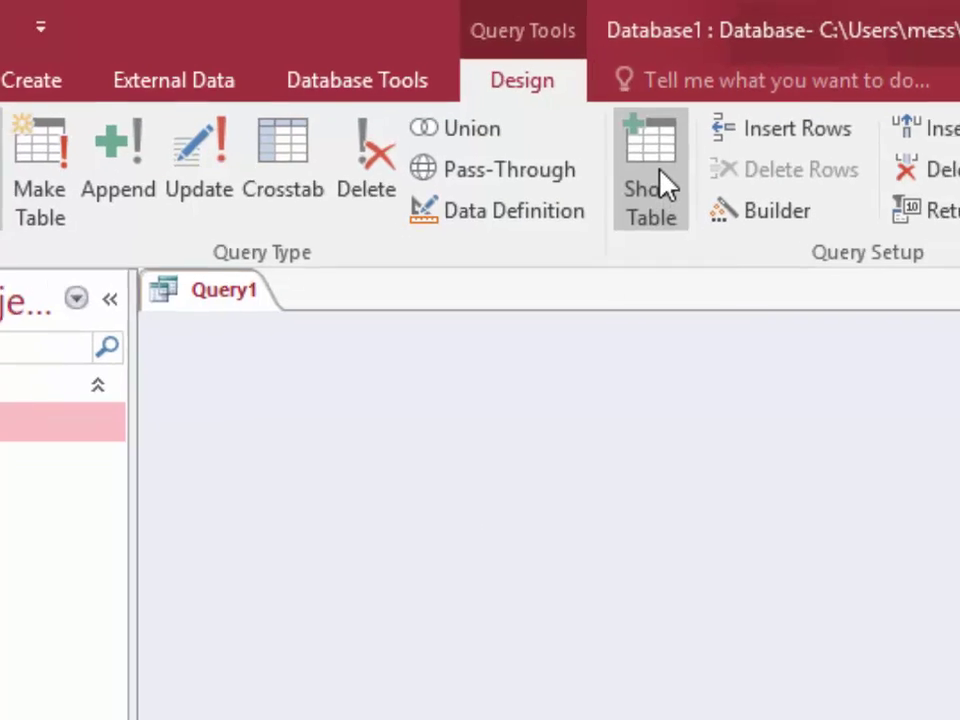
Add the Tblemployee table to the query and lengthen its field list so more fields show
left_click(660, 185)
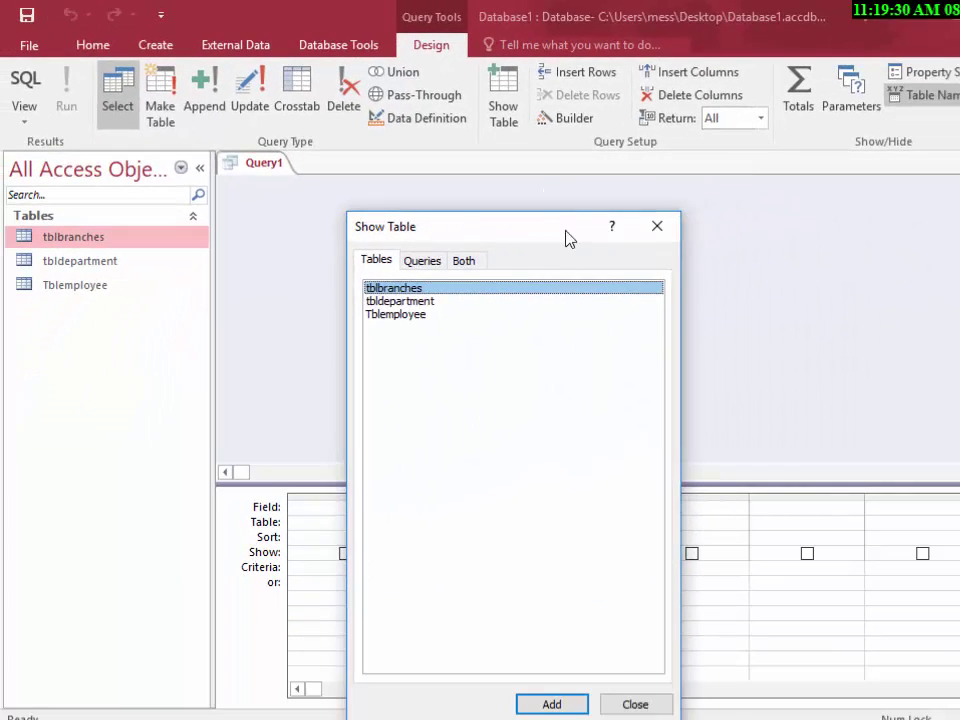
left_click_drag(567, 238, 657, 128)
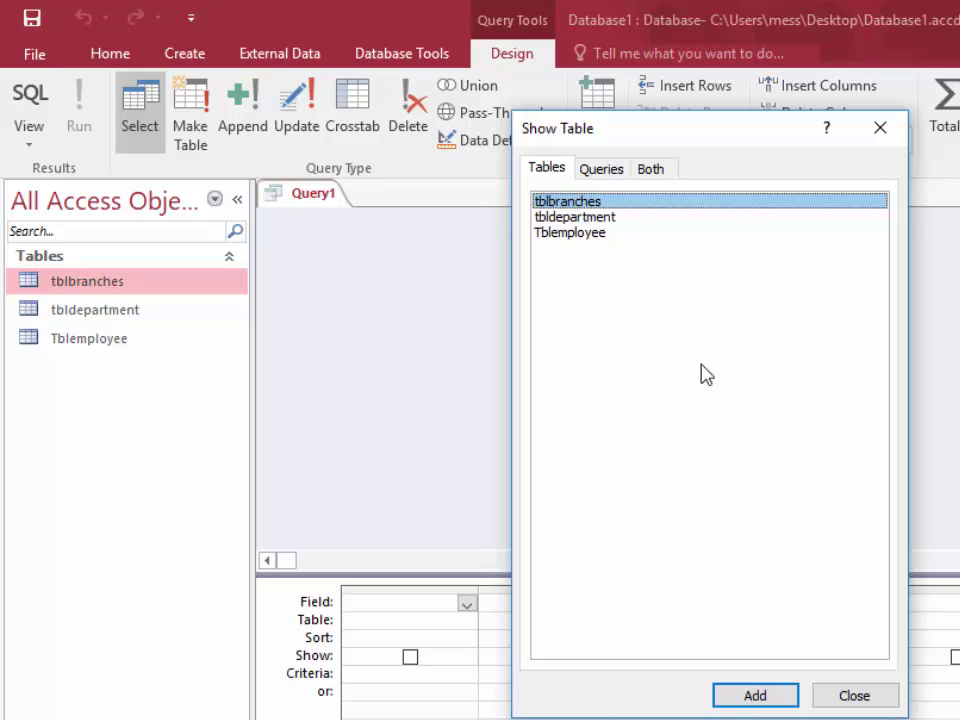
left_click(578, 235)
double_click(578, 235)
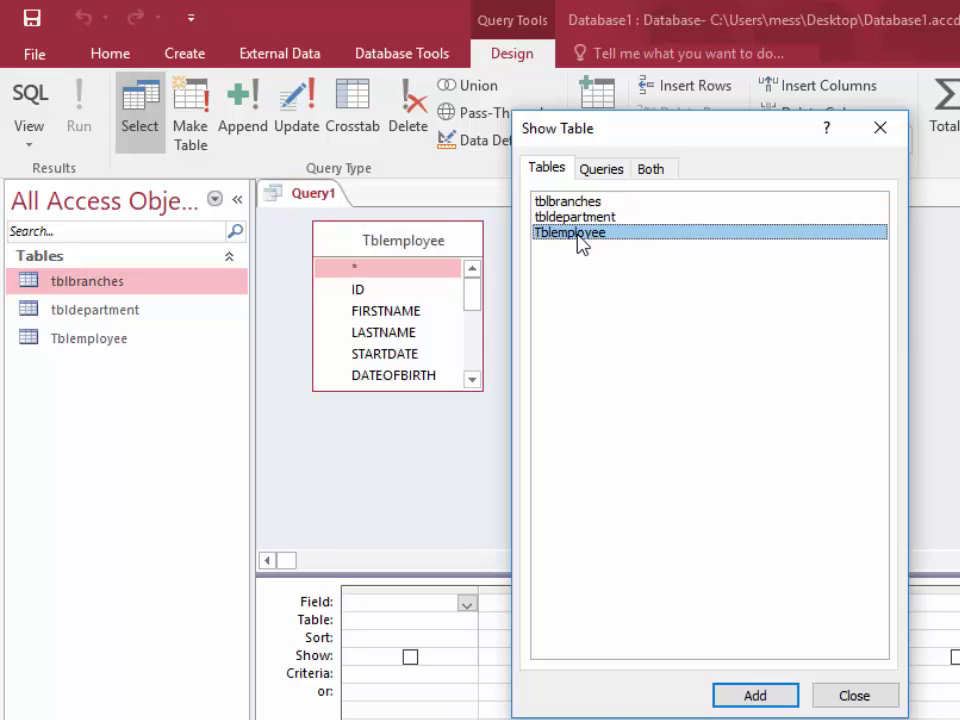
left_click(856, 697)
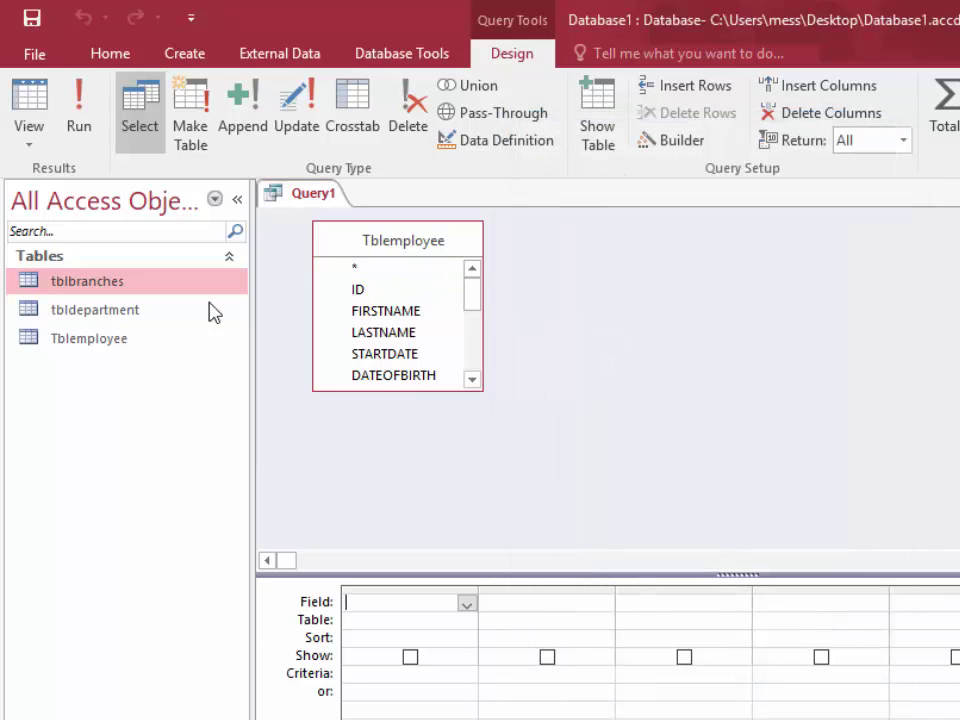
left_click_drag(422, 392, 422, 542)
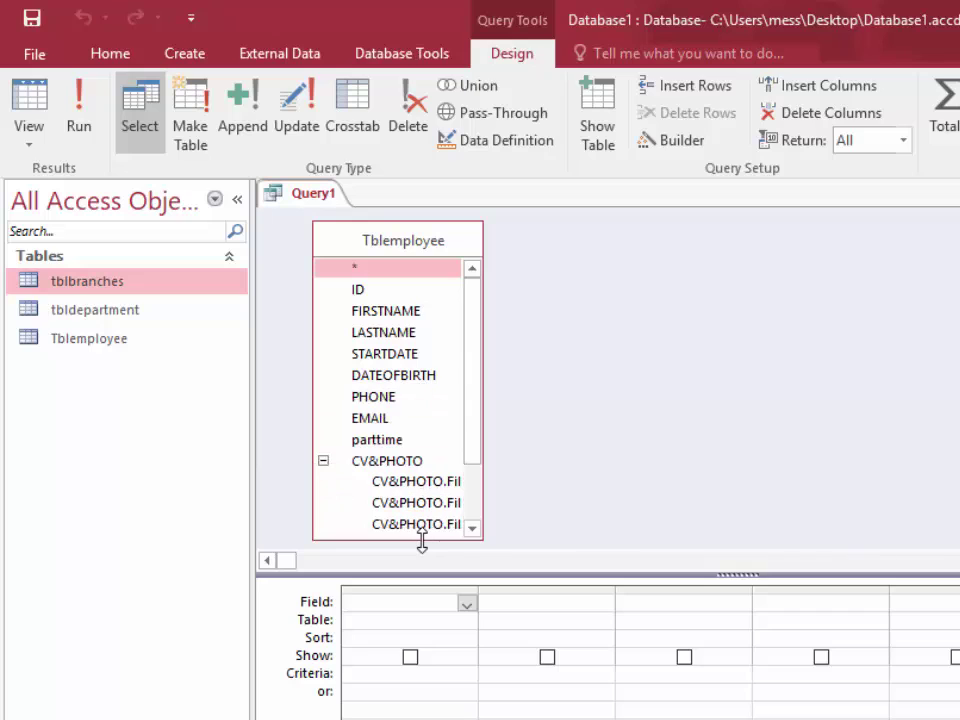
Add the ID, FIRSTNAME, LASTNAME and parttime fields of Tblemployee to the query grid
double_click(366, 293)
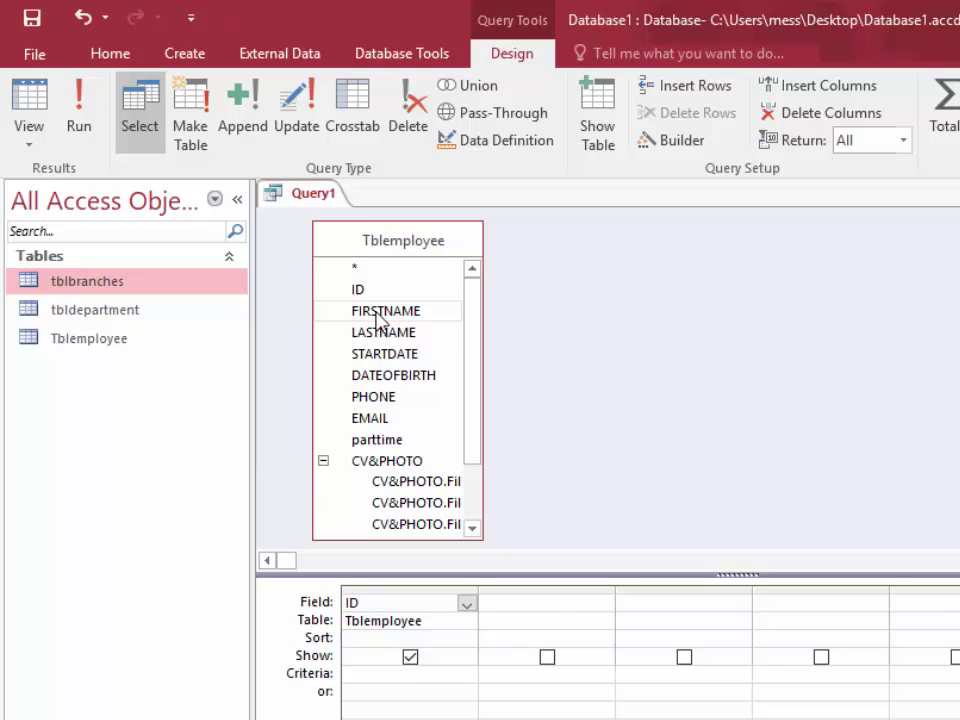
double_click(377, 313)
double_click(386, 334)
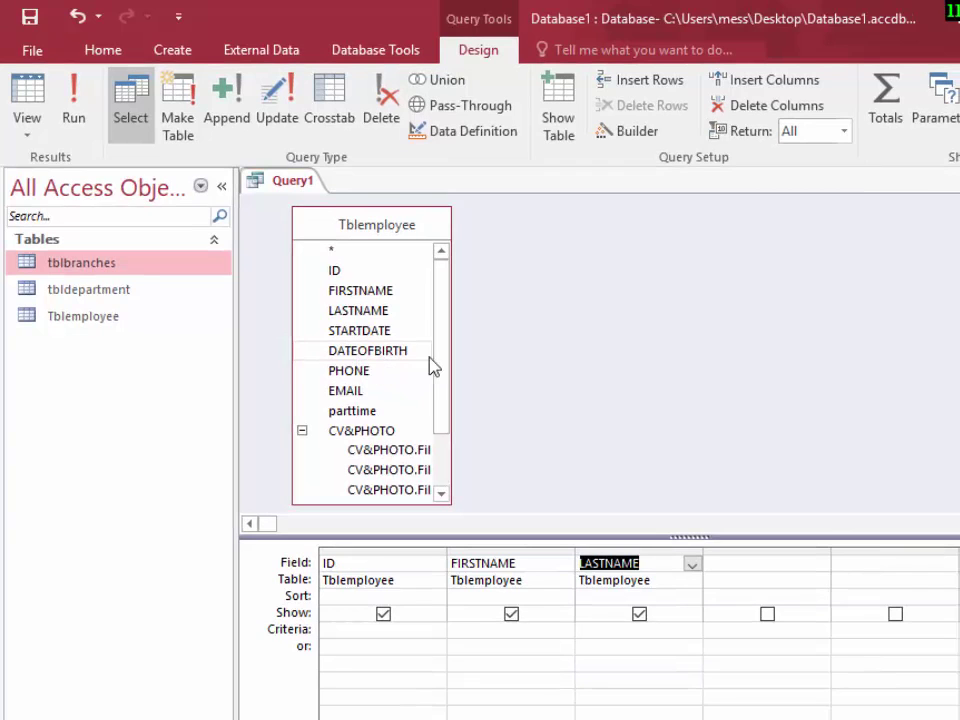
double_click(352, 411)
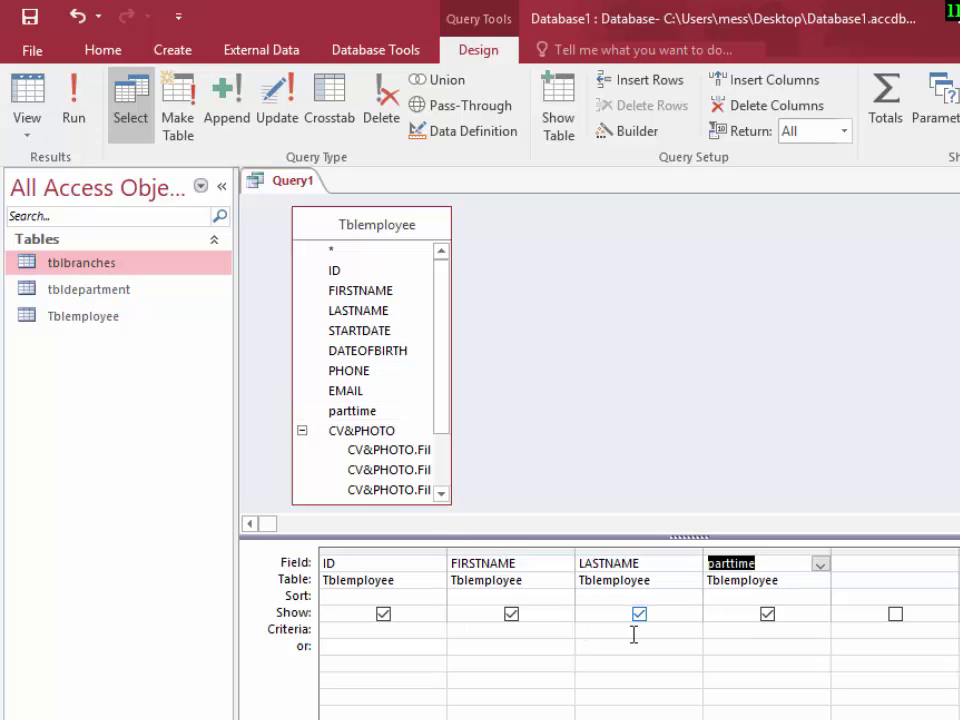
Run the query without criteria to view all employees, and return to its Design view
left_click(729, 631)
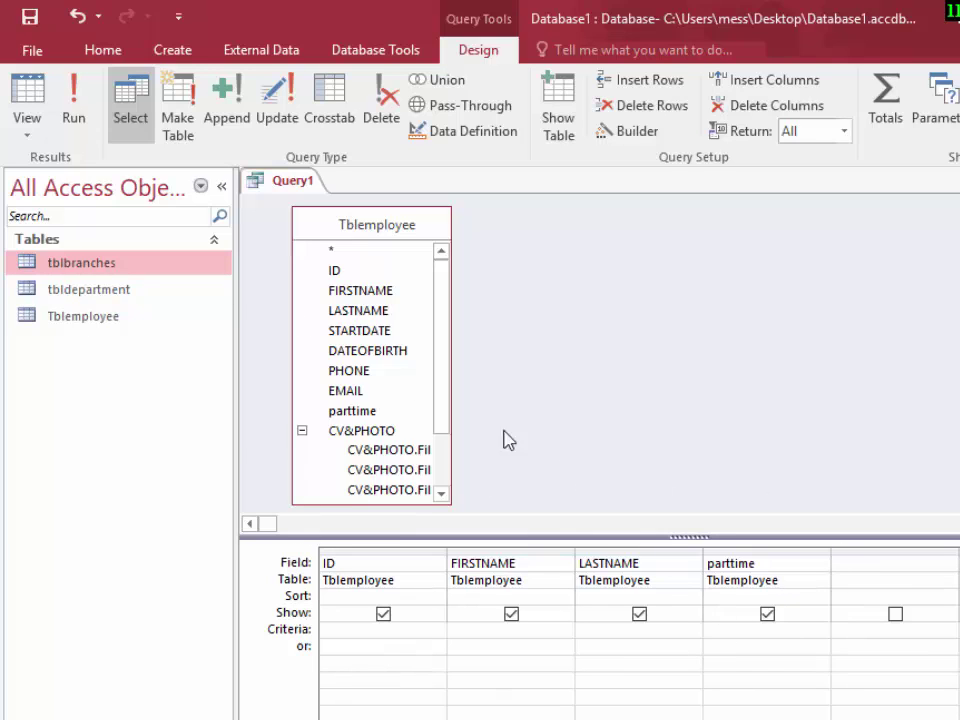
left_click(74, 100)
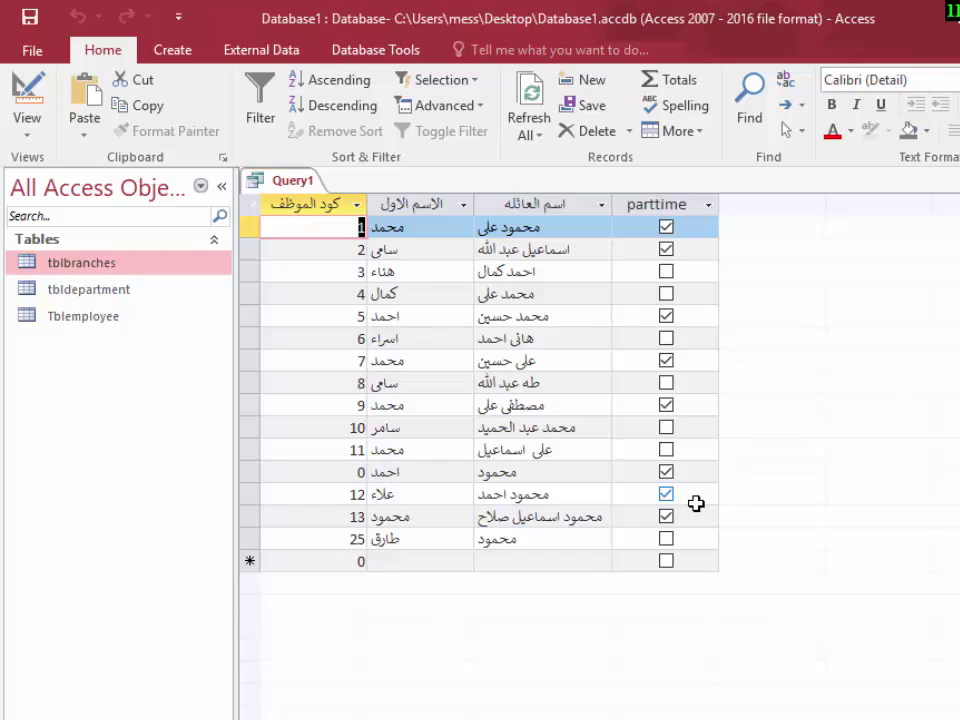
left_click(28, 95)
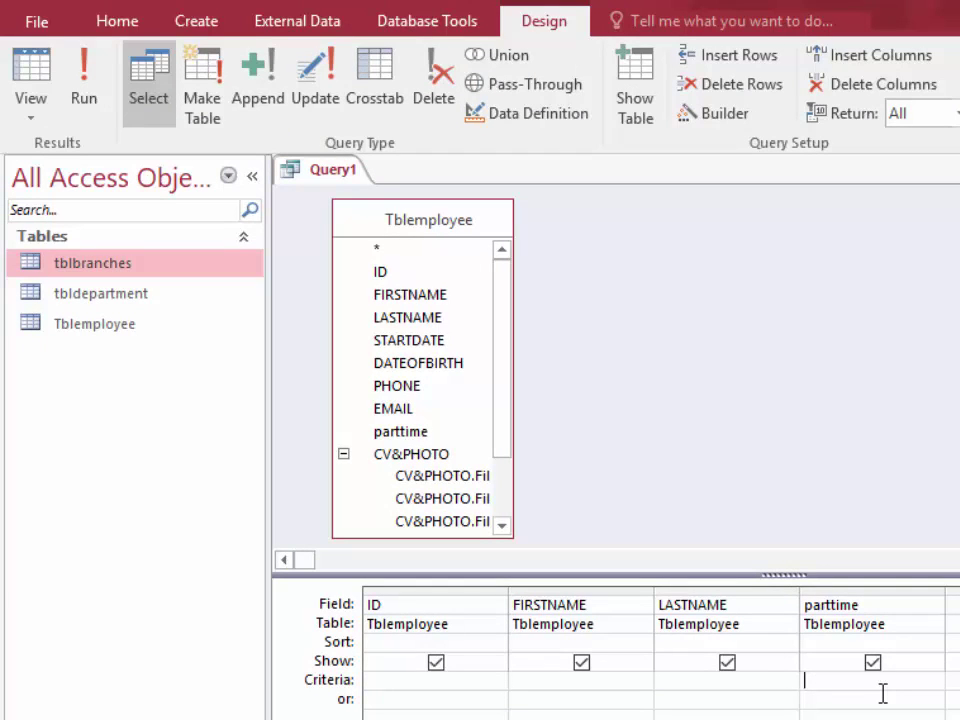
Examine the parttime column in Tblemployee and its data type in the table's design, and close the table
double_click(90, 330)
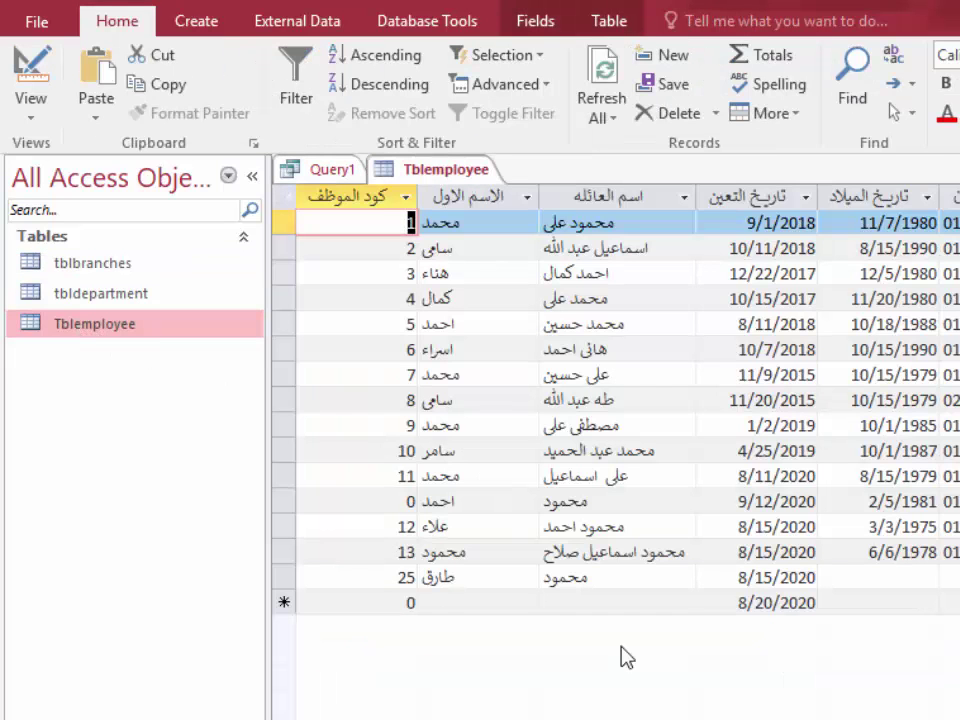
scroll(615, 400, "right", 3)
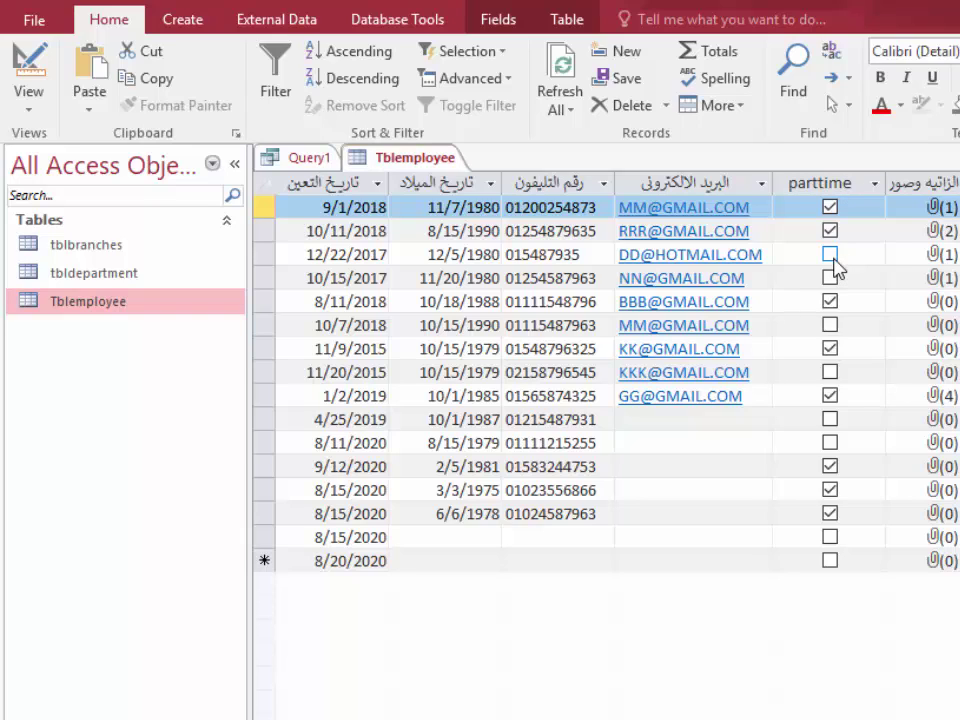
left_click(430, 162)
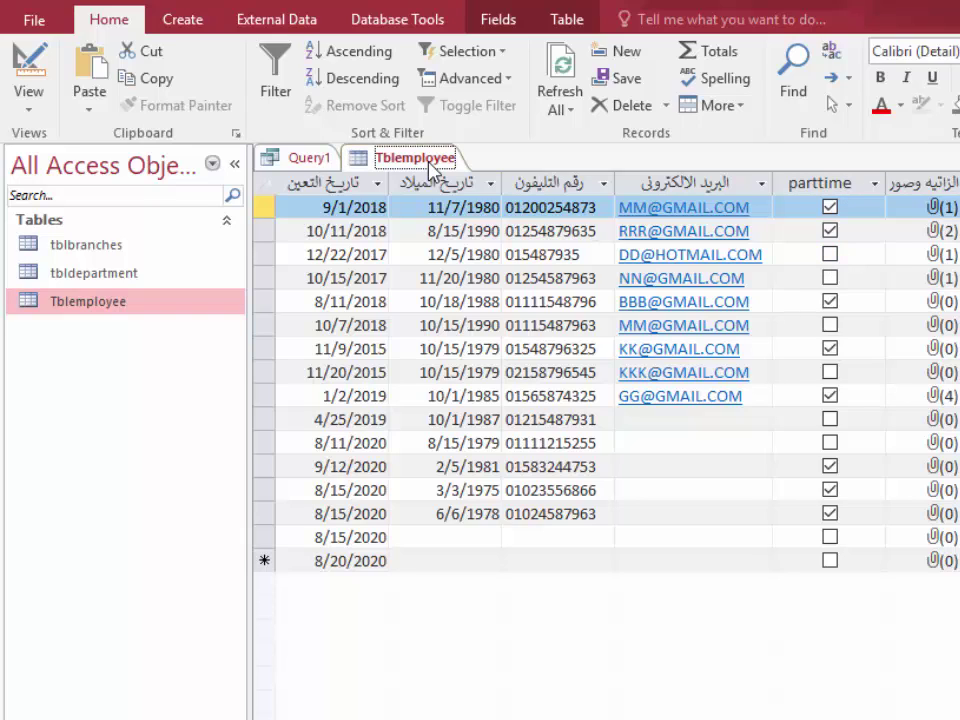
left_click(27, 65)
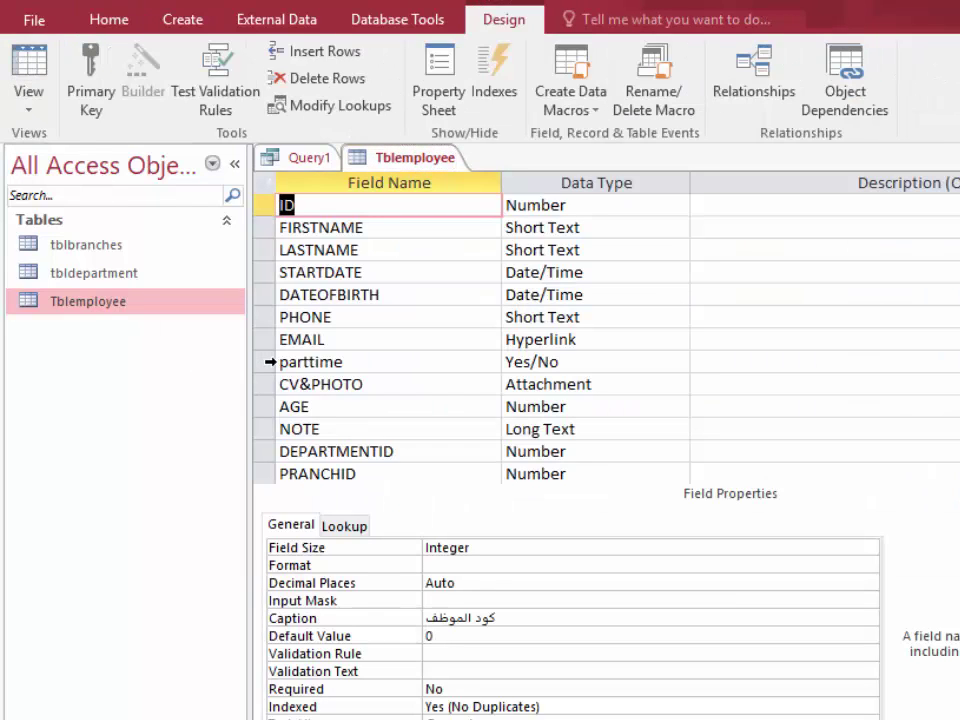
left_click(267, 362)
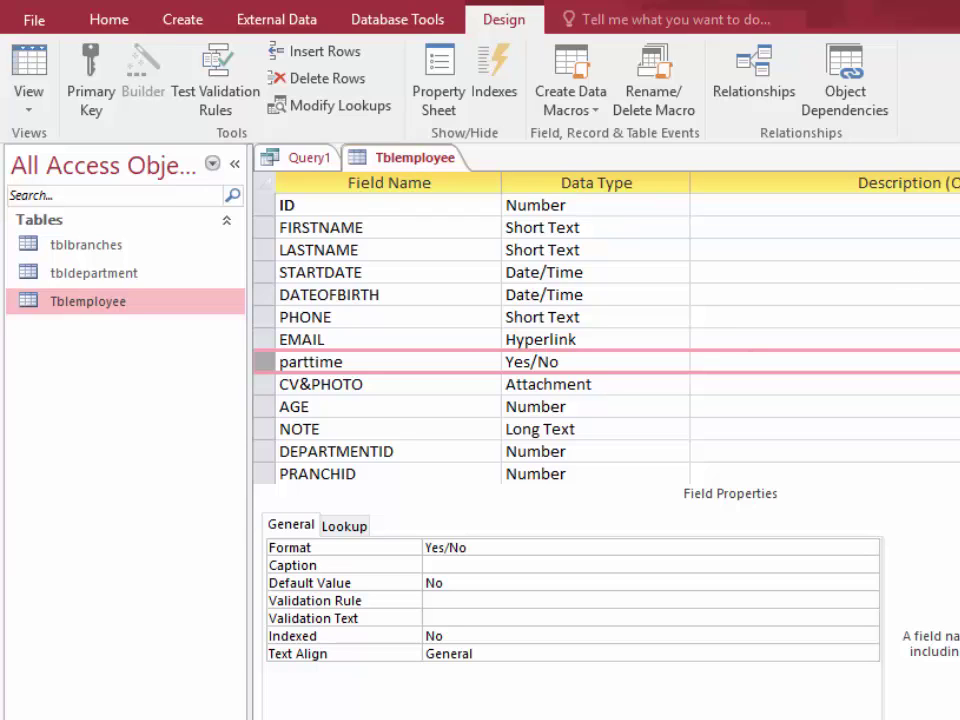
left_click(461, 157)
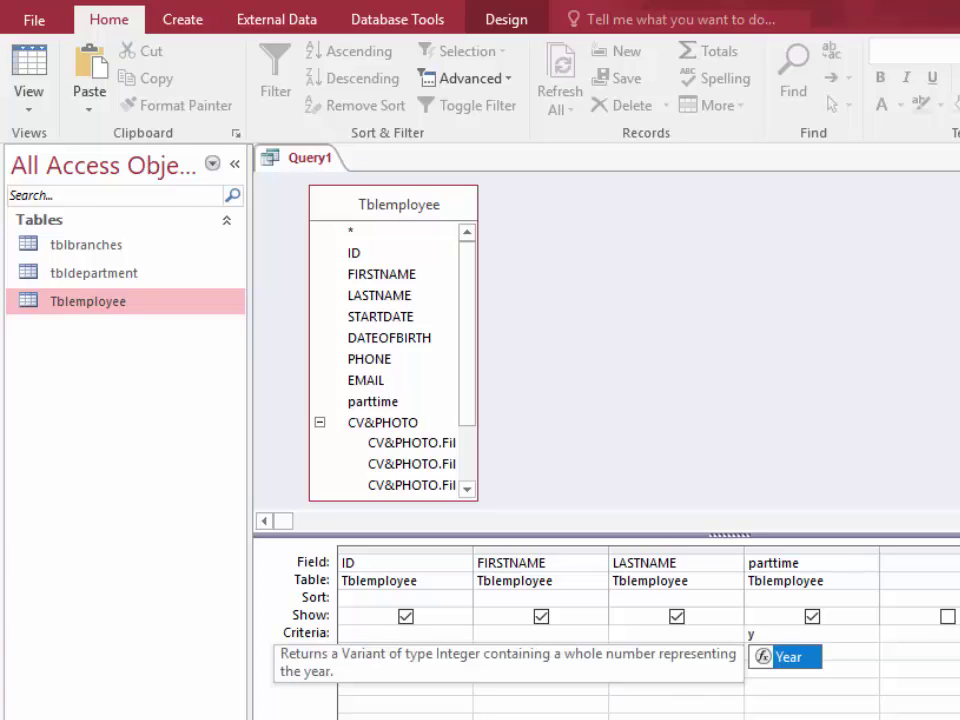
Set the parttime criterion to yes, run the query to view the matching employees, and return to Design view
type("es")
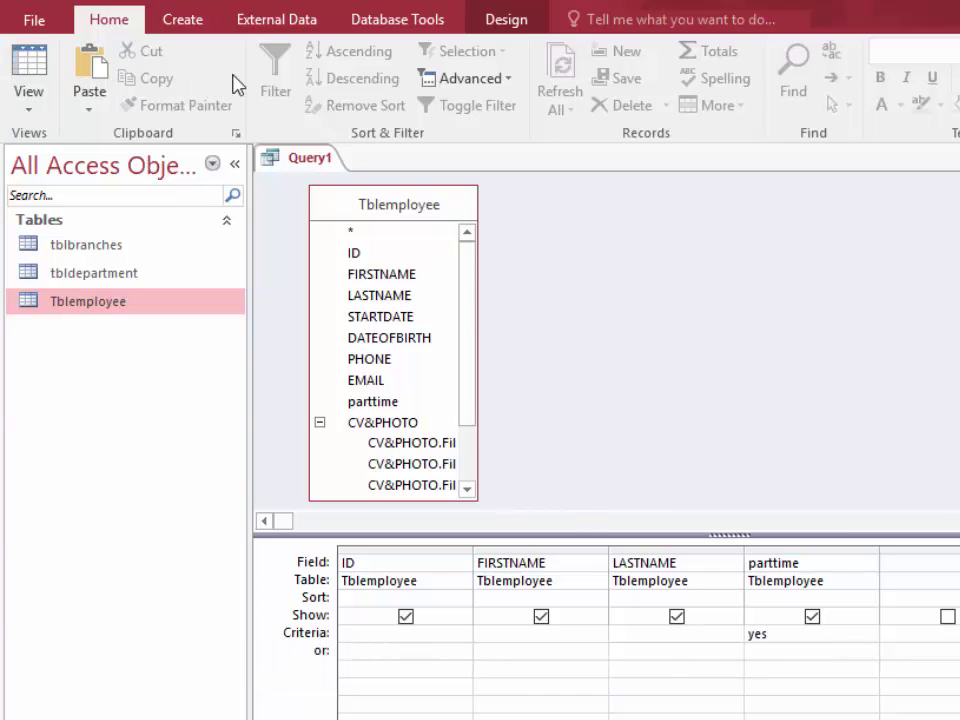
left_click(506, 24)
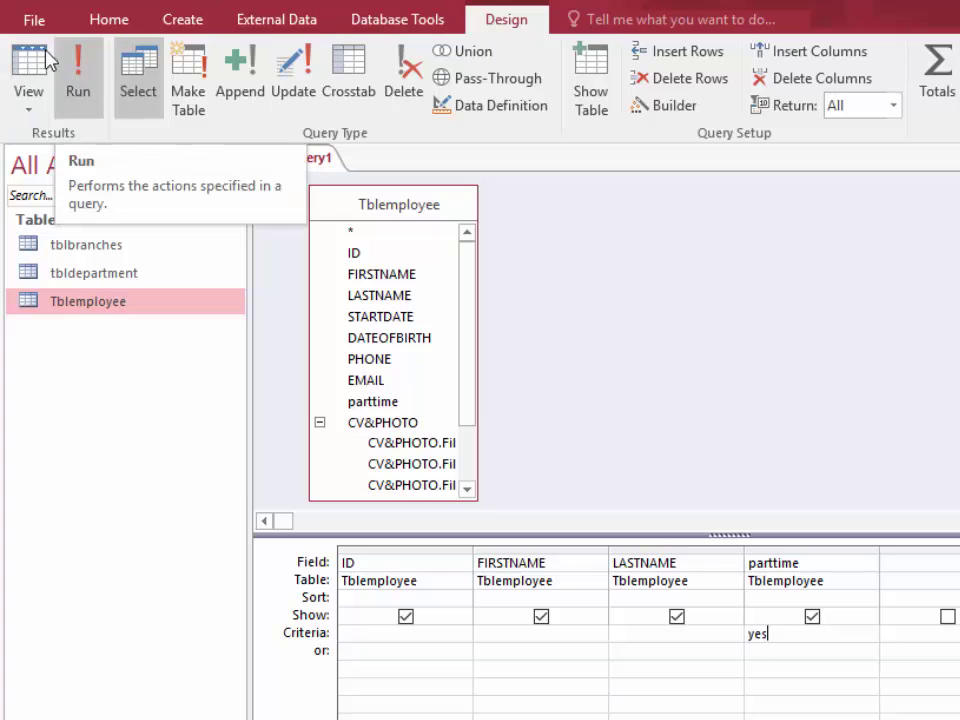
left_click(90, 71)
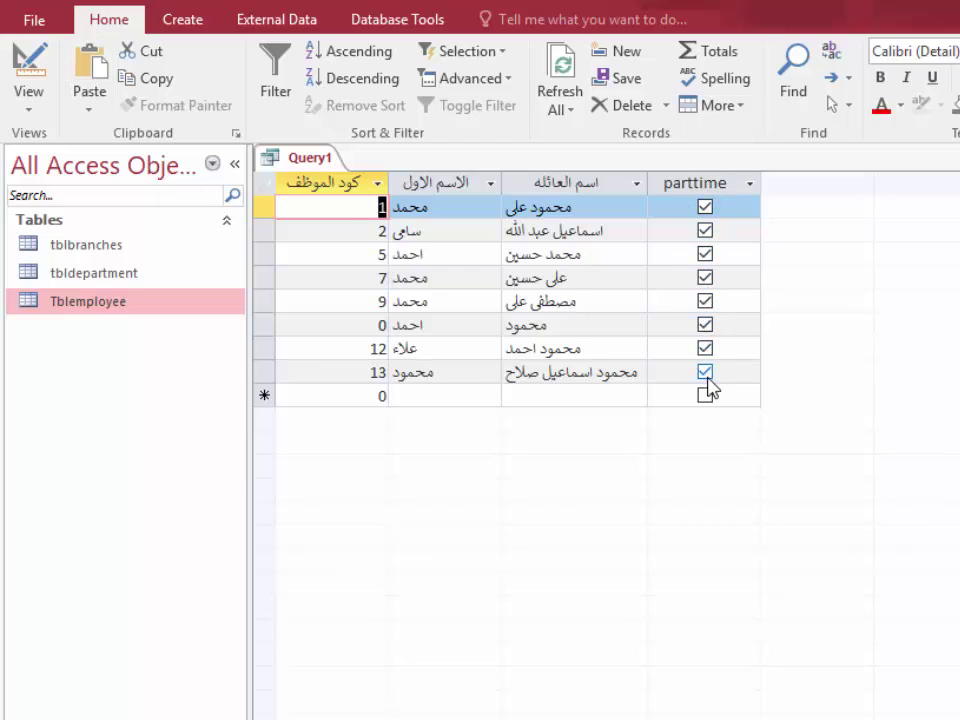
left_click(27, 62)
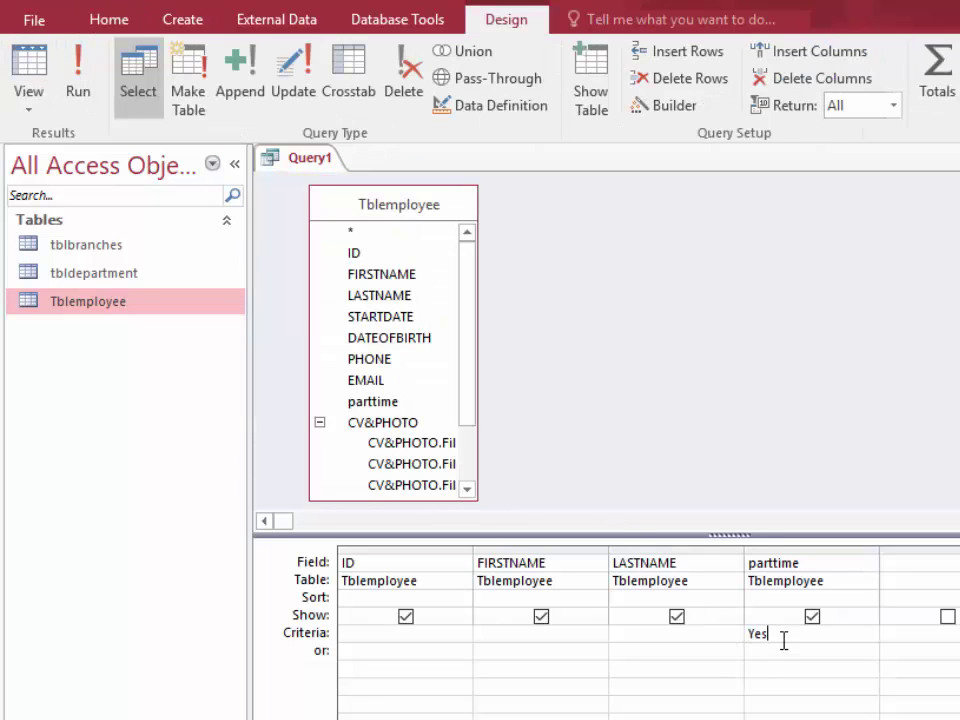
Replace the parttime criterion with True, run the query, and return to Design view
double_click(753, 638)
type("1")
left_click(82, 86)
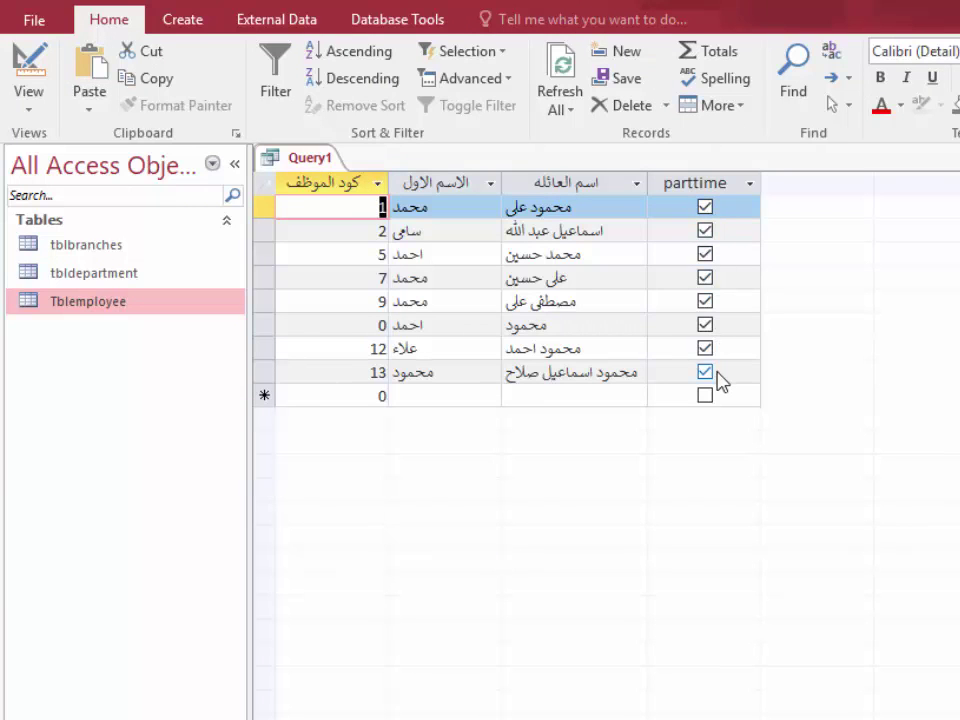
left_click(24, 70)
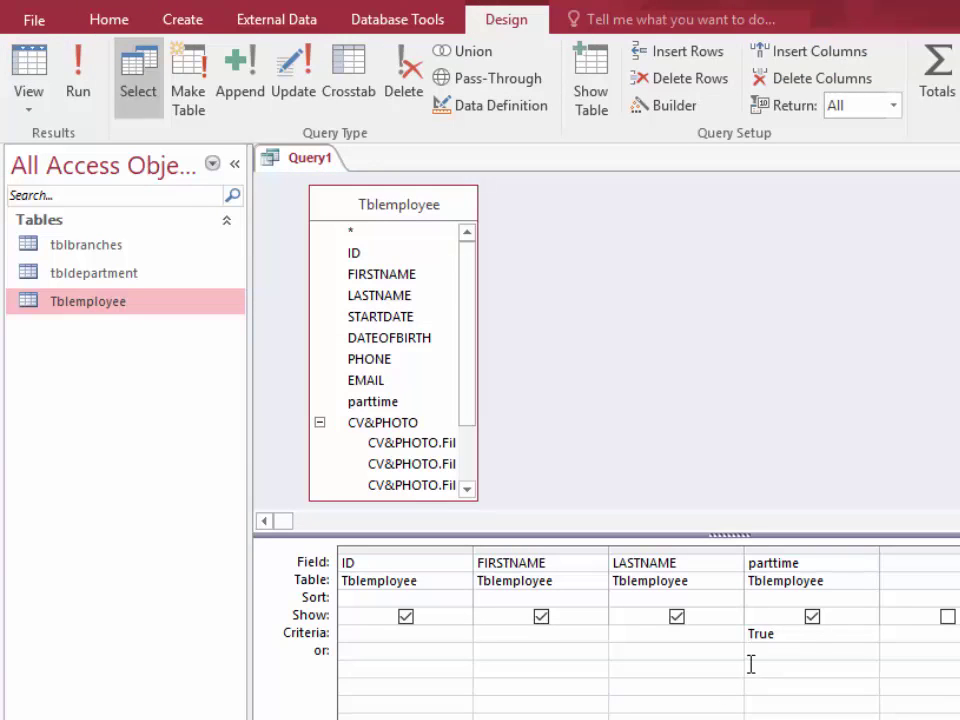
Change the parttime criterion to no, run the query to list employees who are not part-time, and return to Design view
left_click_drag(784, 641, 740, 639)
type("no")
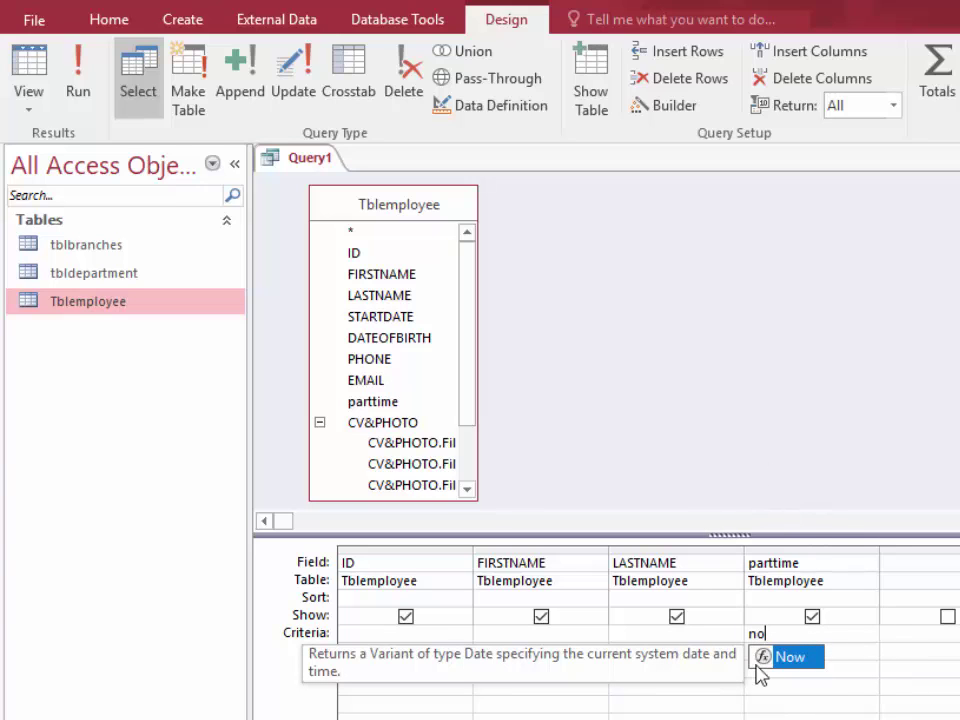
left_click(78, 76)
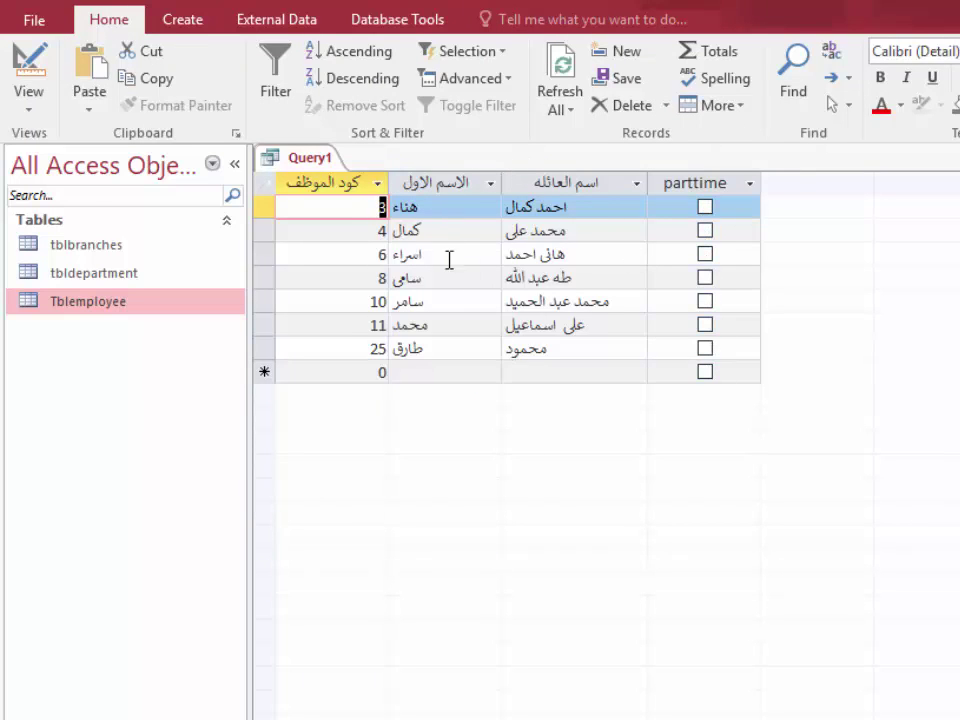
left_click(28, 62)
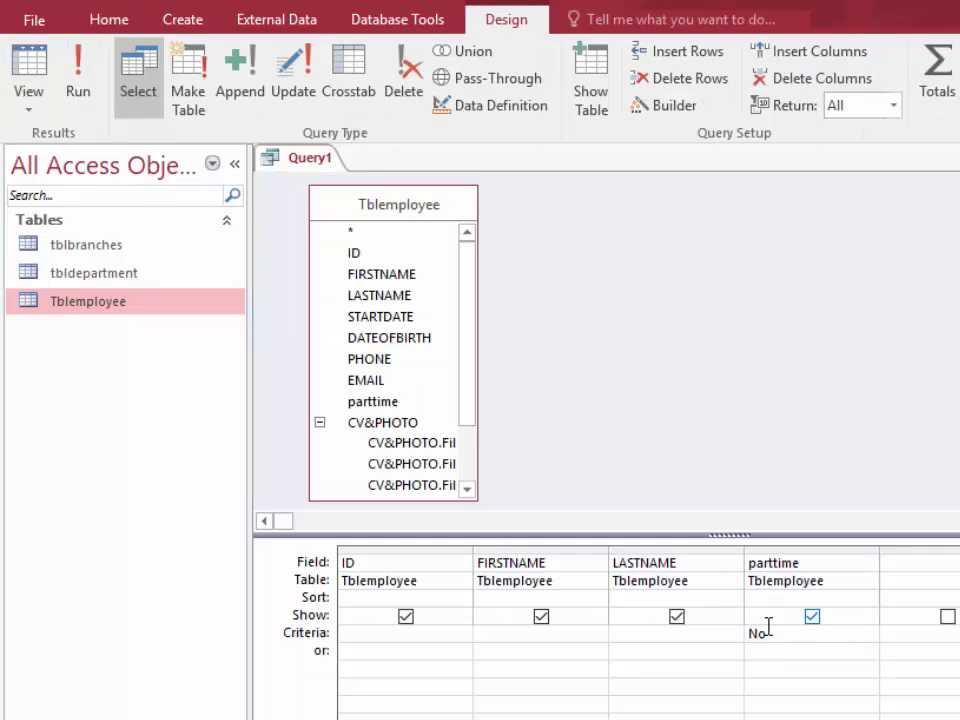
Clear the parttime criterion, enter a first name as the FIRSTNAME criterion, run the query, and return to Design view
key("shift+End")
key("Delete")
left_click(567, 634)
type("l")
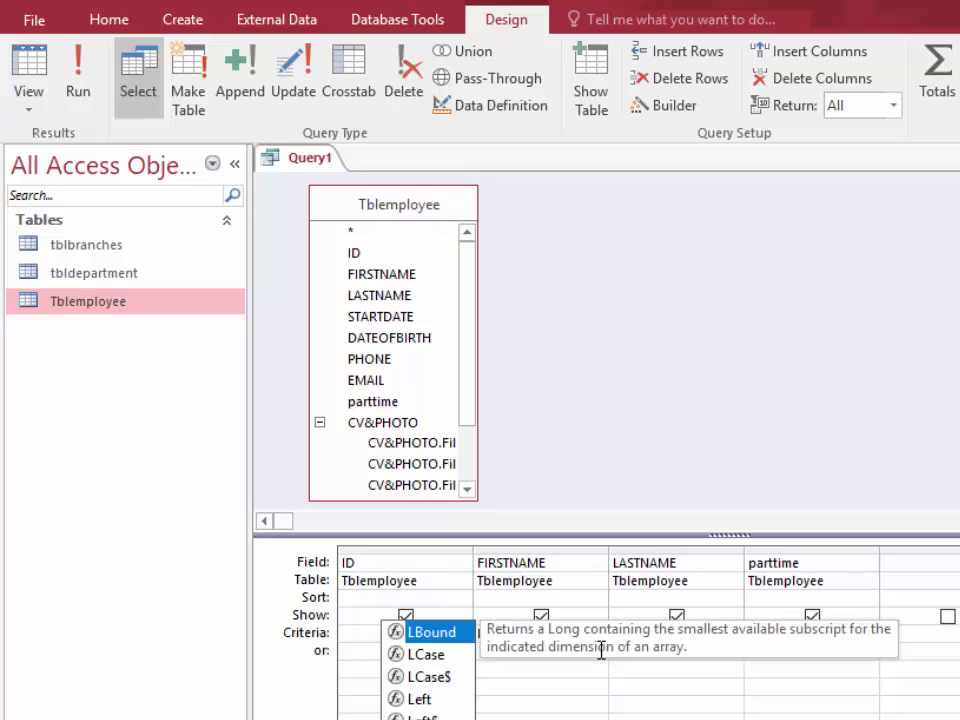
key("BackSpace")
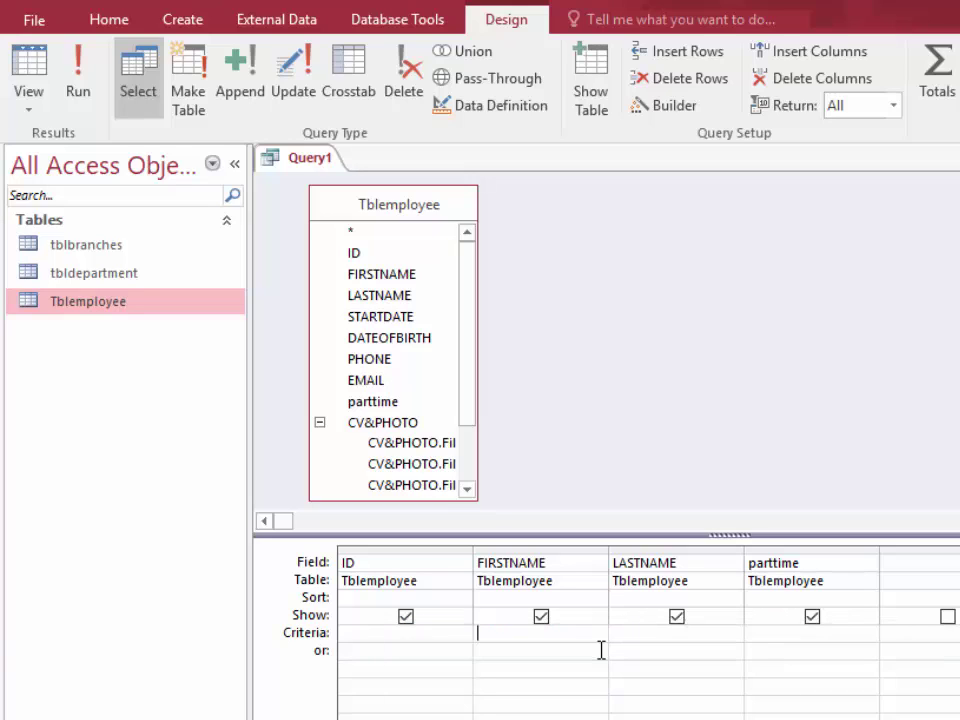
type("1")
type("م")
type("حمد")
left_click(88, 64)
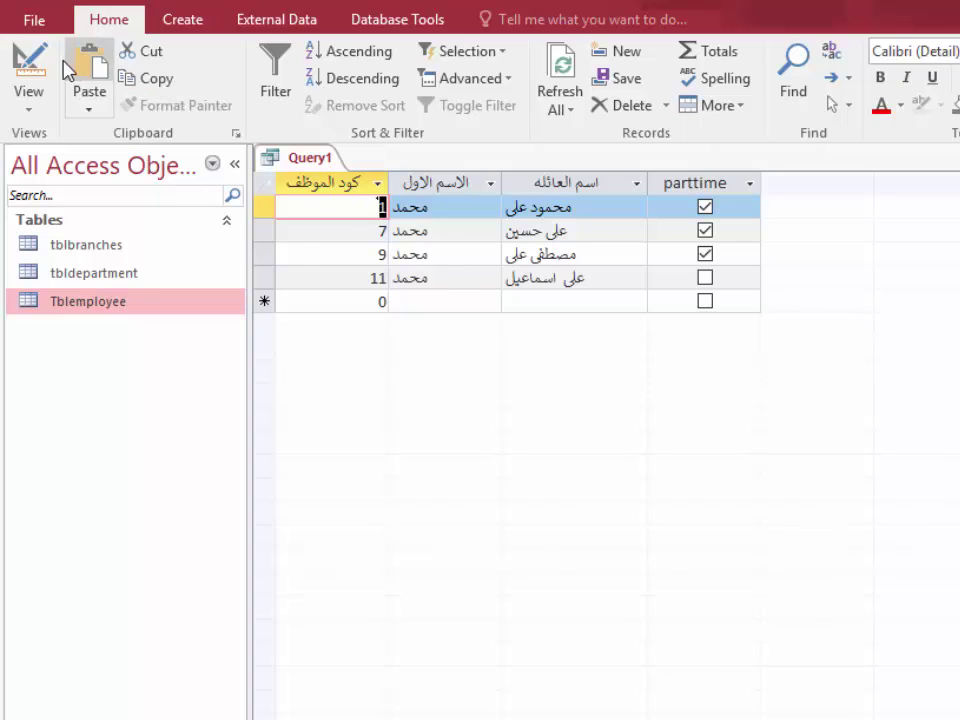
left_click(26, 80)
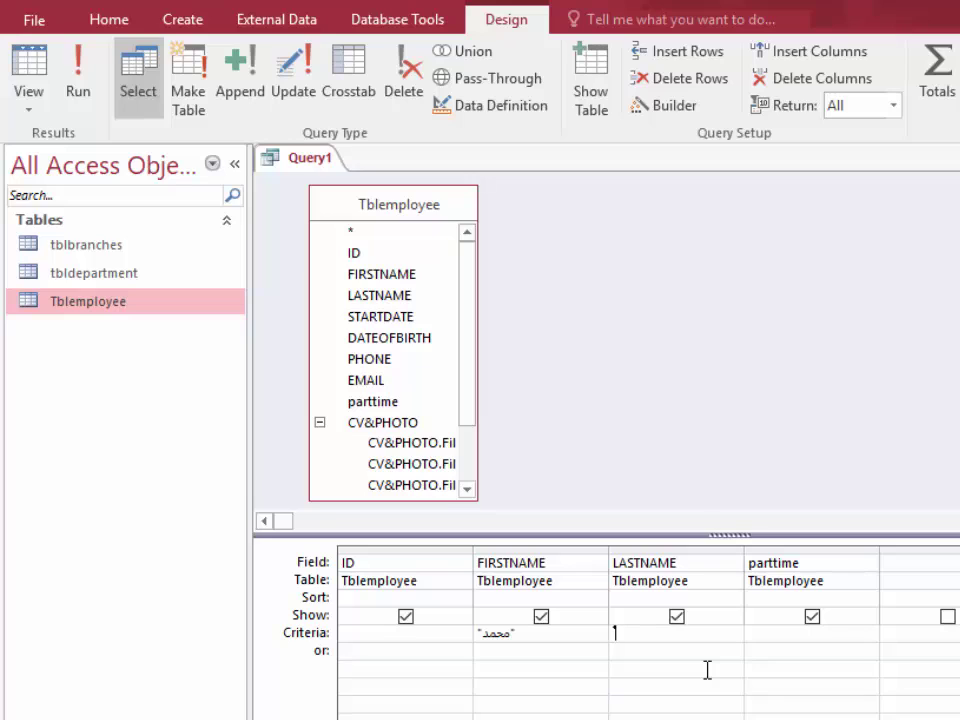
Add a LASTNAME criterion with a family name between asterisk wildcards, run the query, and return to Design view
key("ctrl+z")
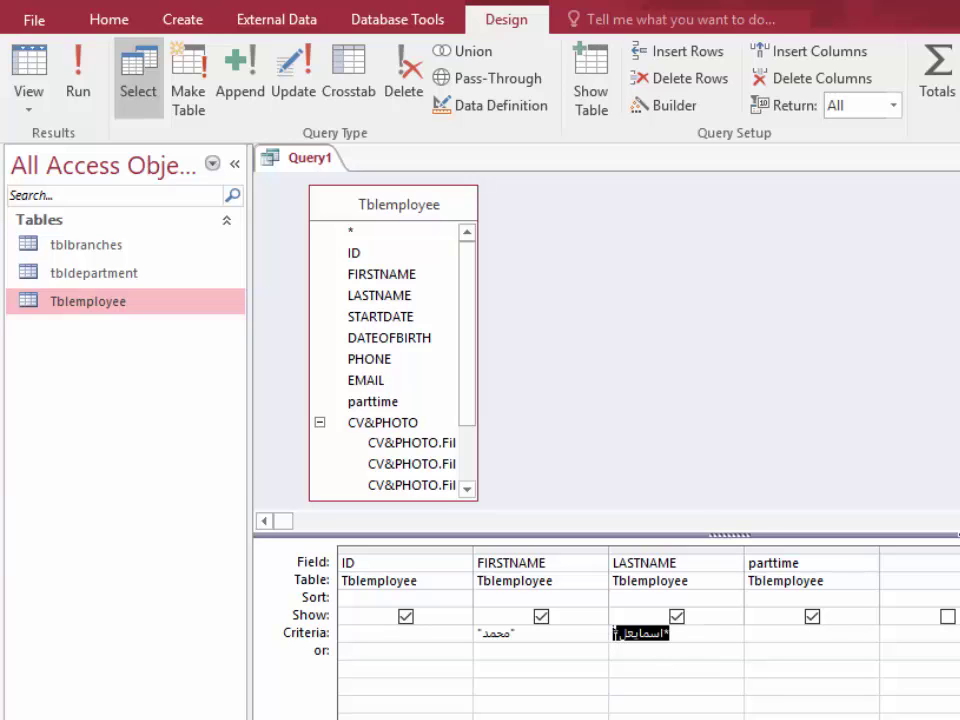
type("*")
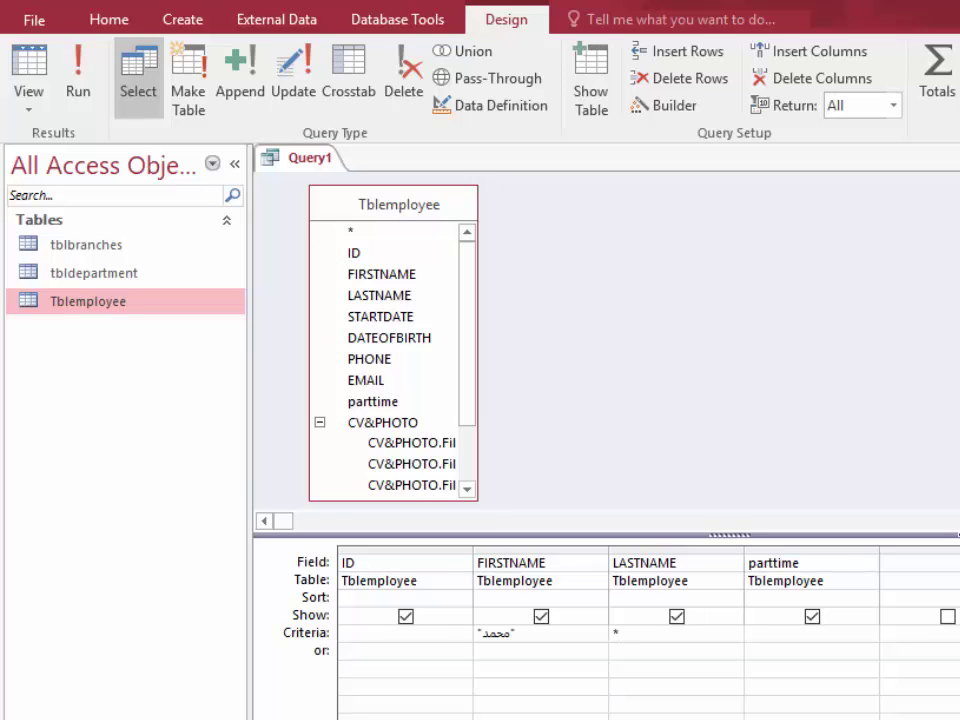
type("اسماعيل*")
left_click(641, 637)
left_click(74, 68)
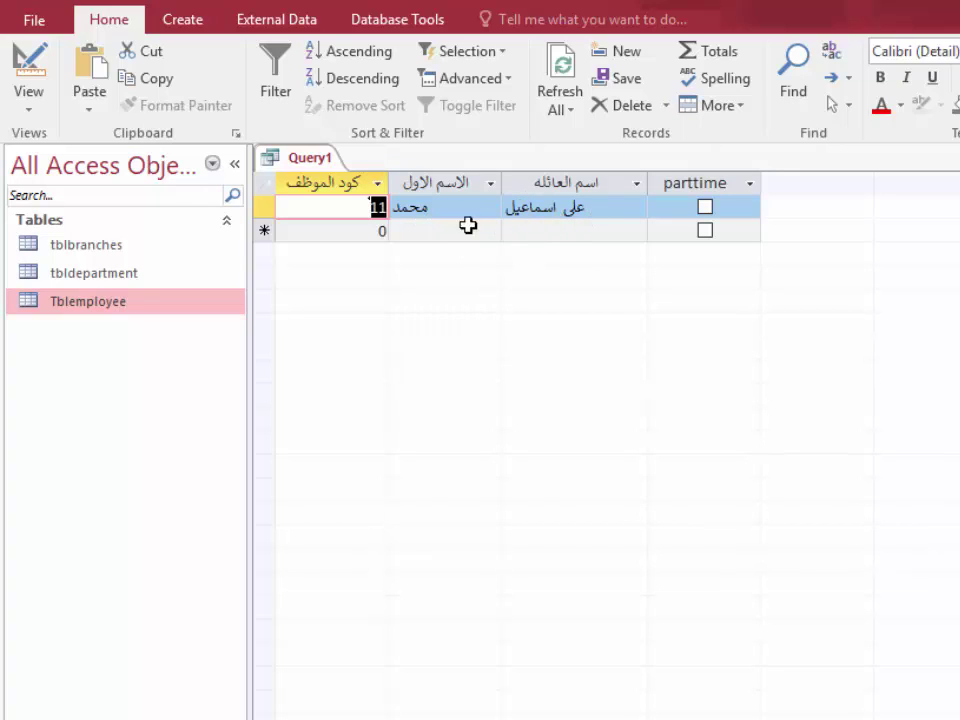
left_click(29, 70)
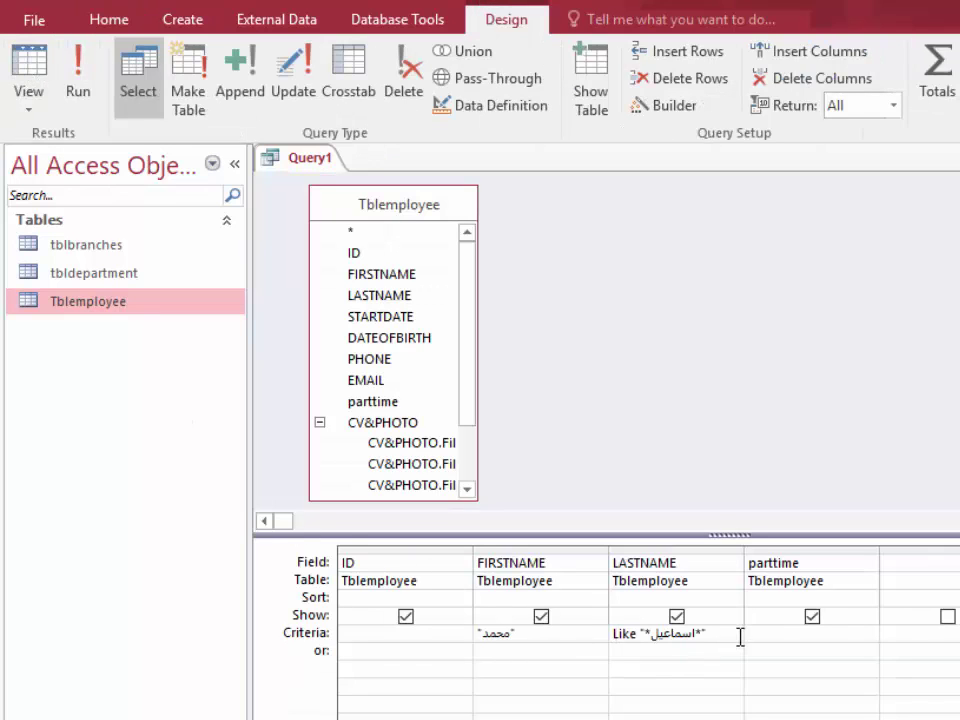
Clear the LASTNAME and FIRSTNAME criteria from the query design
left_click_drag(739, 634, 582, 632)
key("Delete")
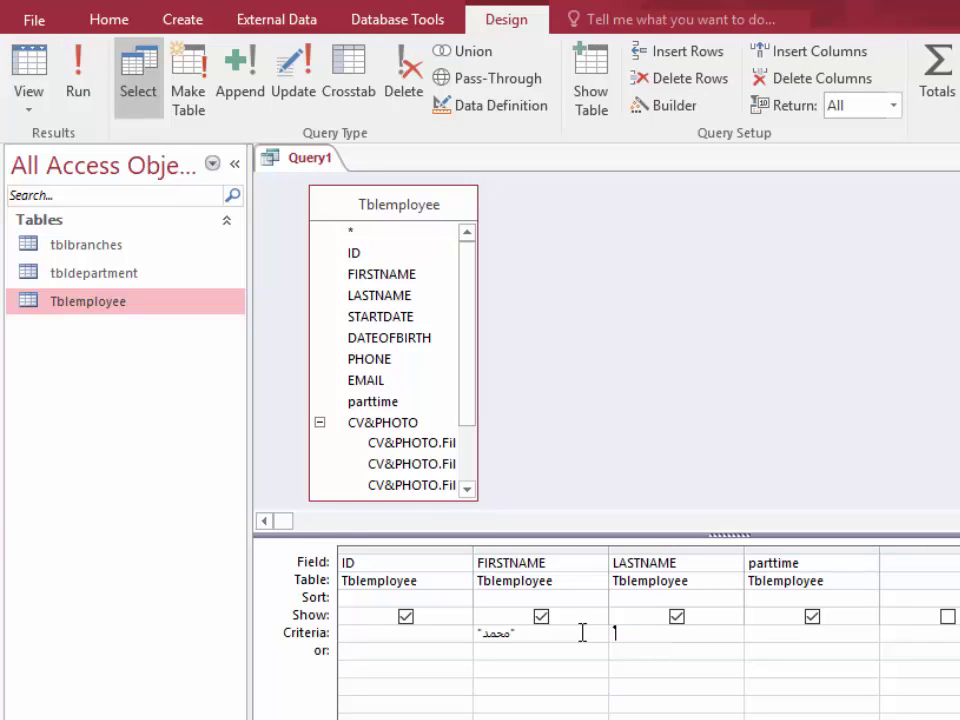
mouse_move(515, 633)
left_mouse_down()
mouse_move(490, 640)
mouse_move(510, 631)
left_mouse_up()
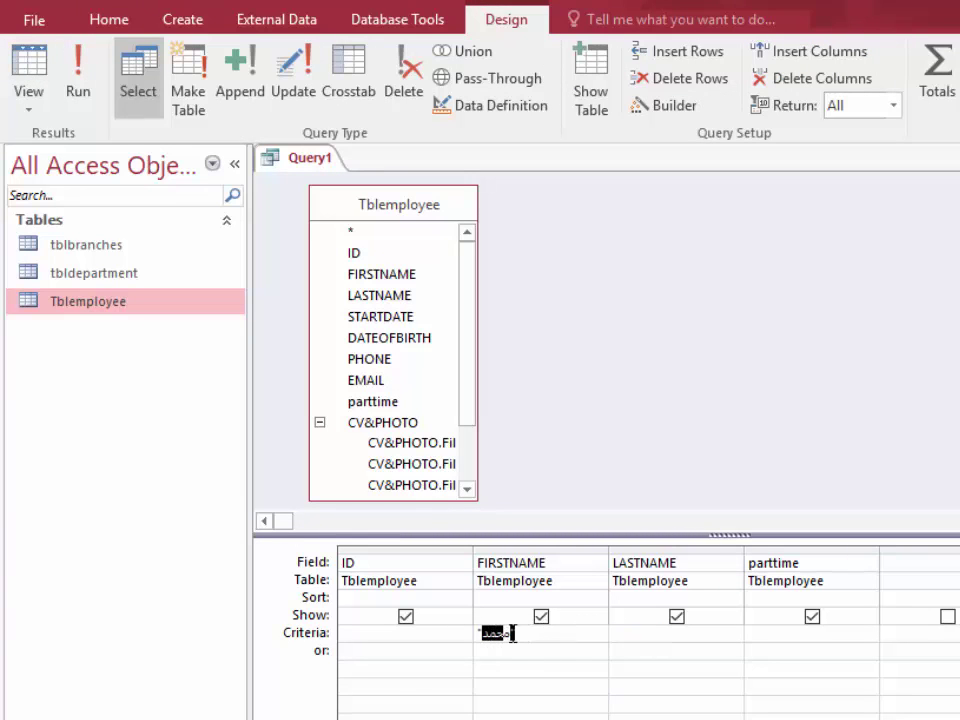
key("Delete")
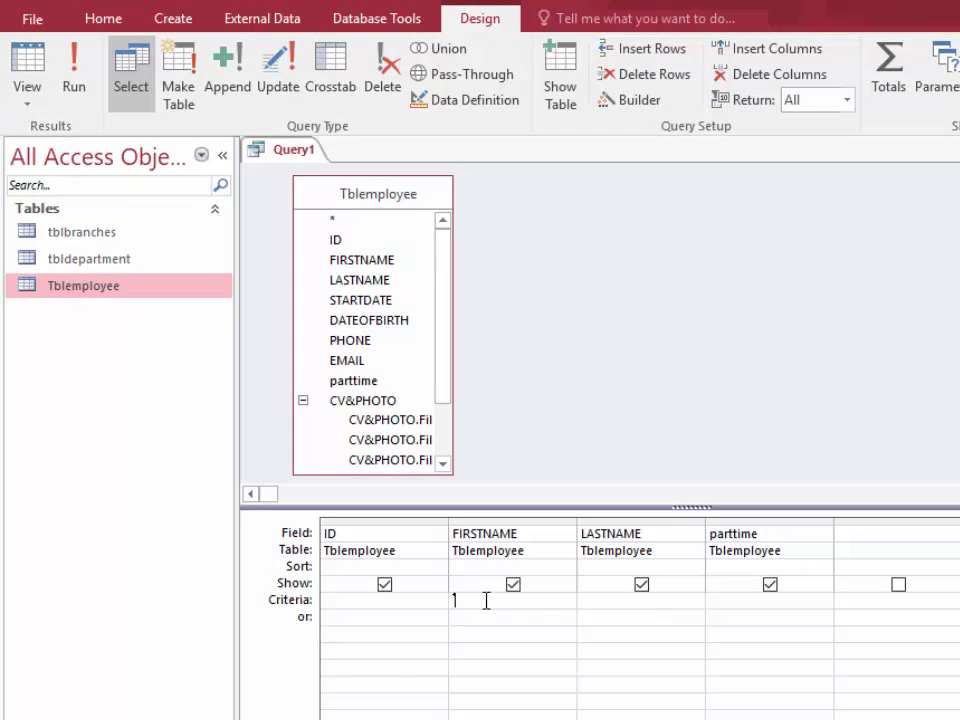
key("BackSpace")
Add the STARTDATE field to the query, run it to view the start dates, and return to Design view
double_click(350, 300)
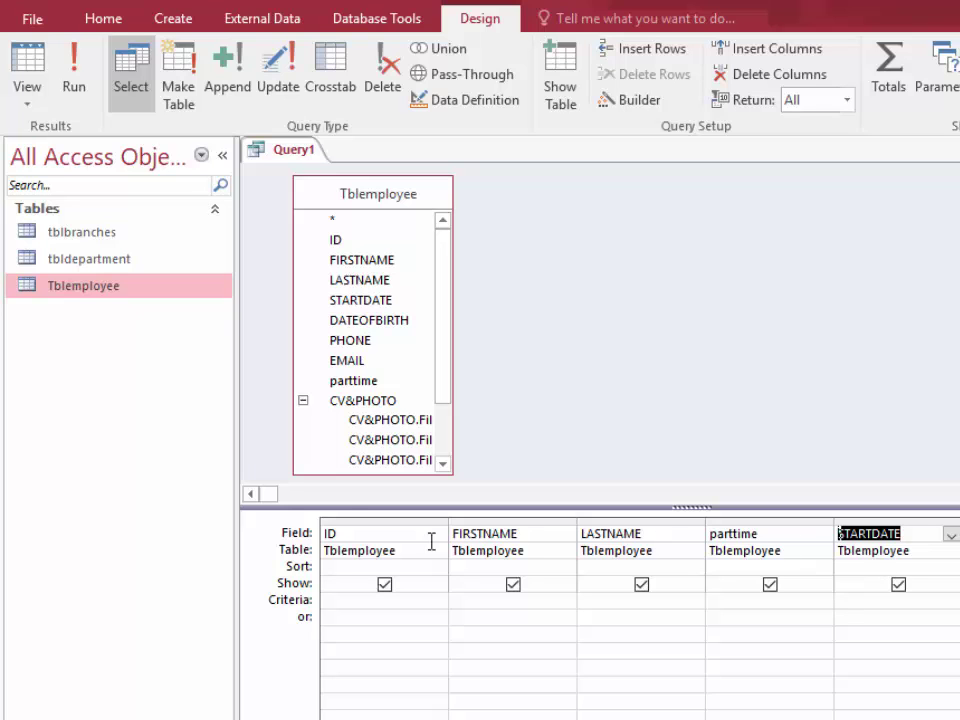
left_click(71, 64)
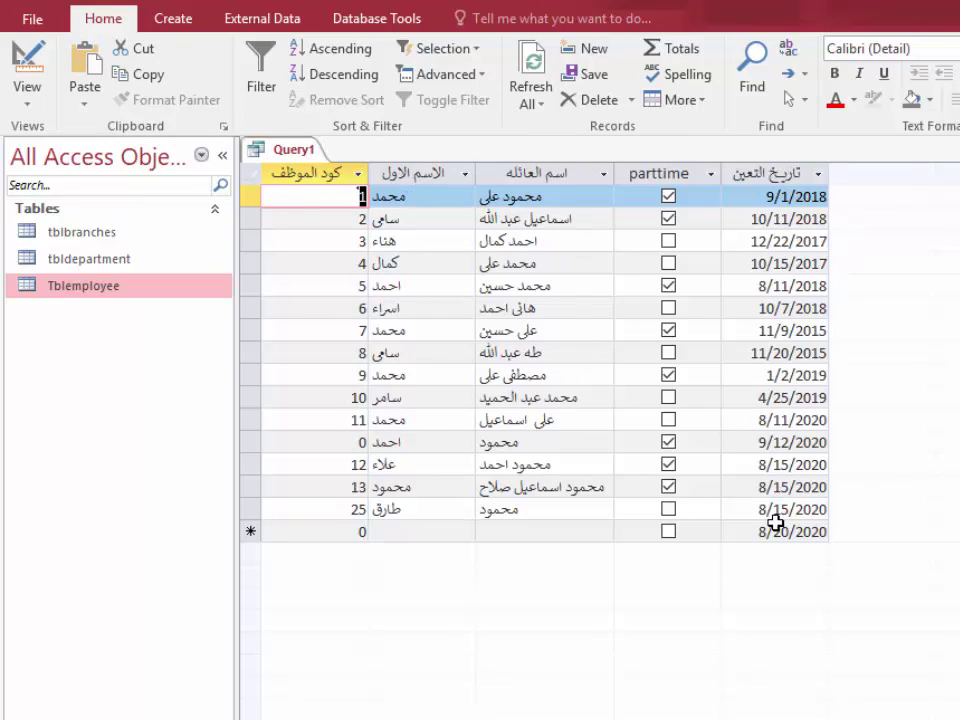
left_click(27, 57)
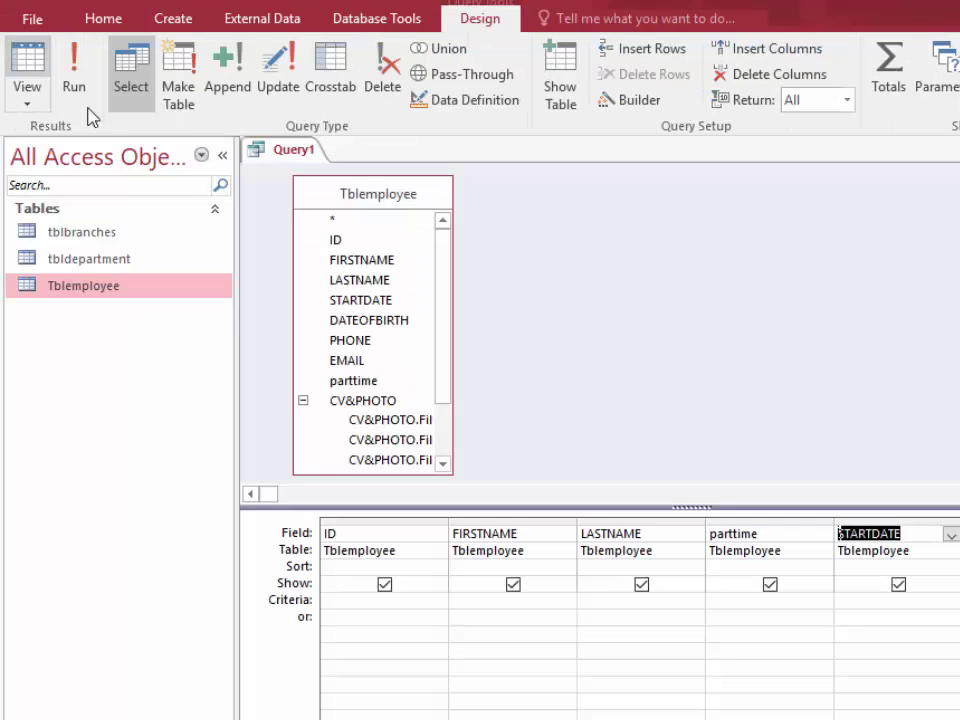
Set the STARTDATE criterion to between 1/1/2020 and 31/12/2020
left_click(866, 601)
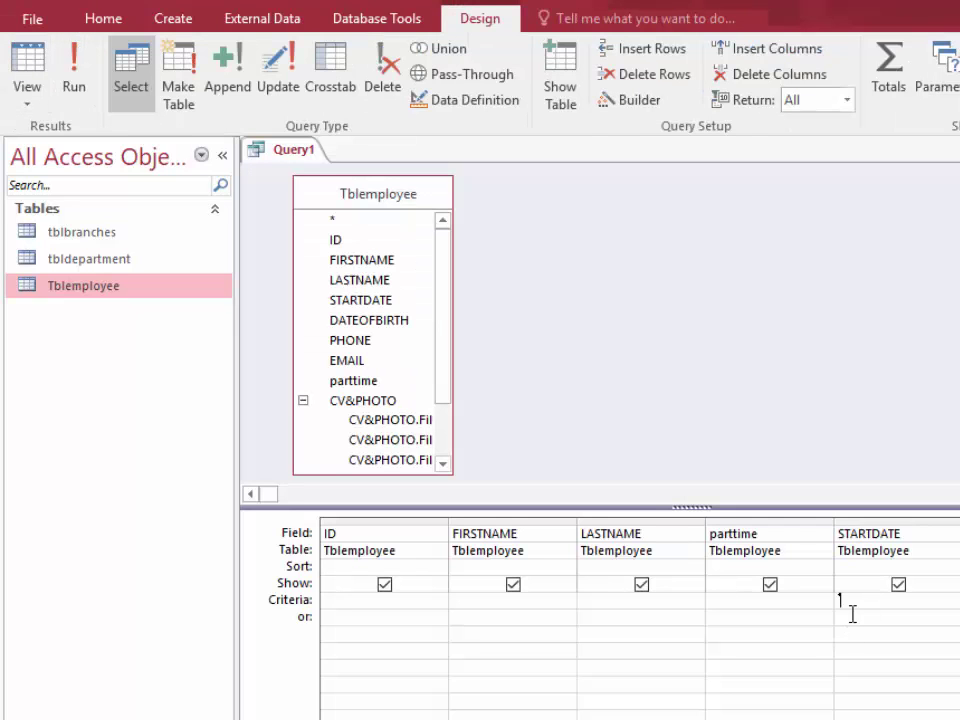
type("1")
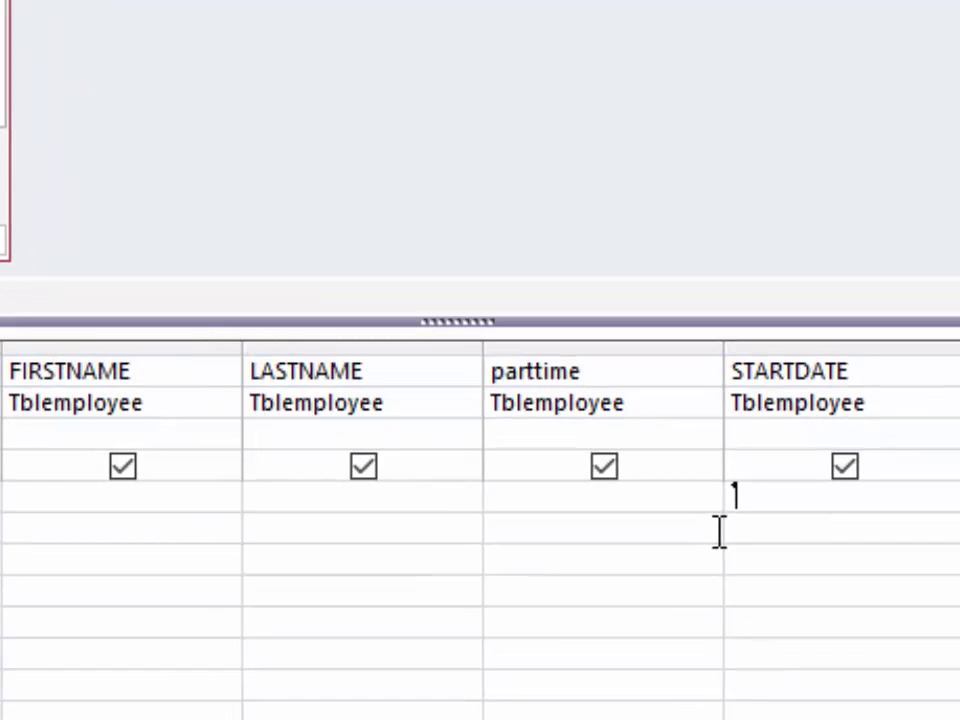
key("BackSpace")
type("betwee")
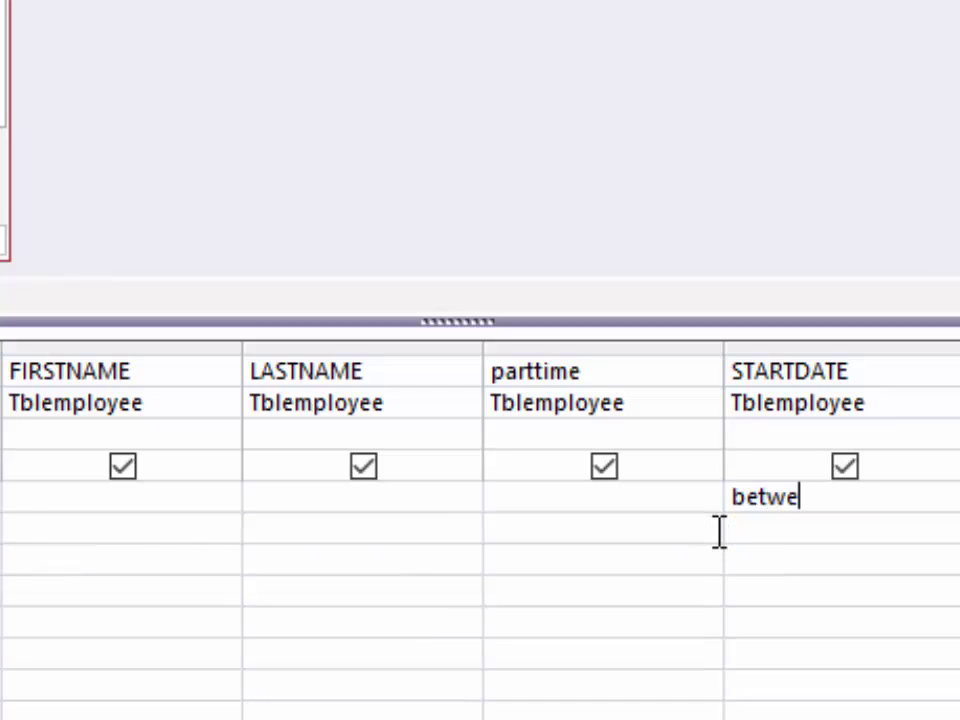
type("n ")
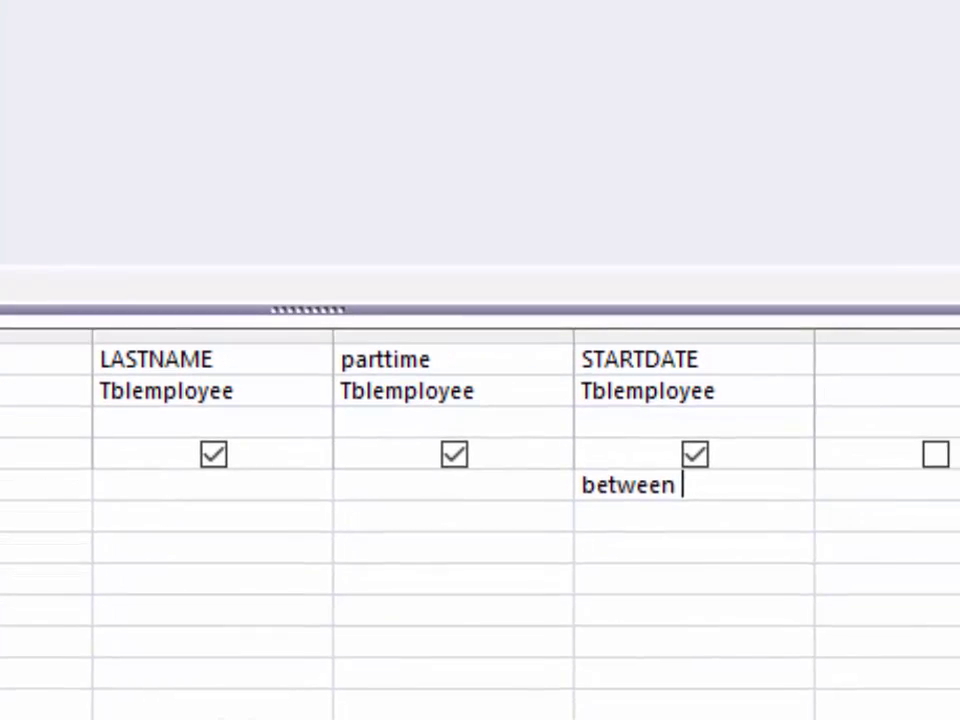
type("1/")
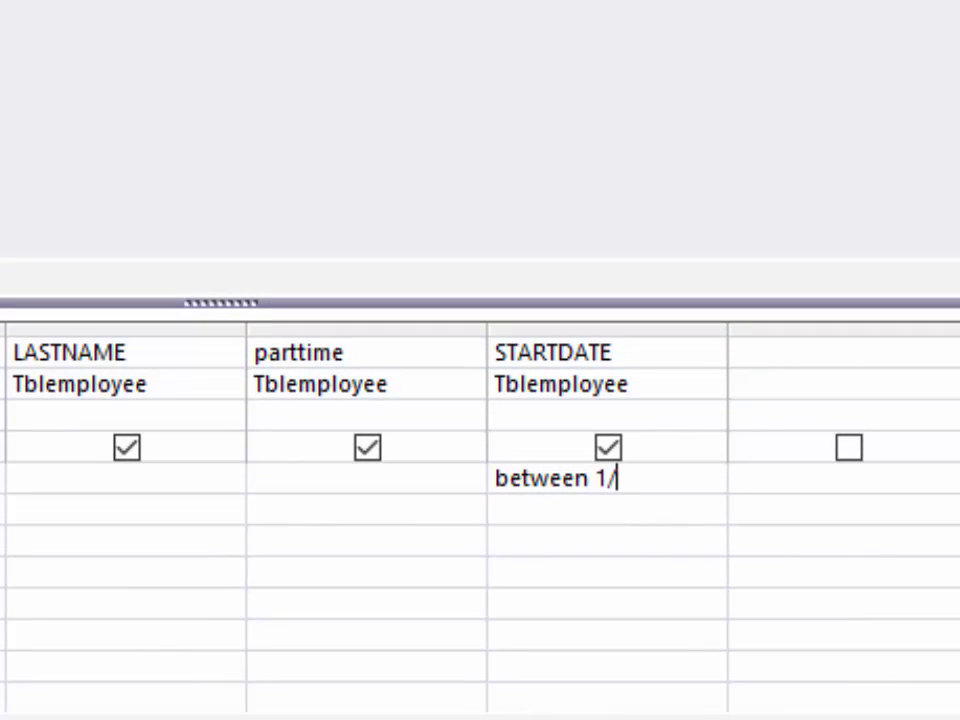
type("1/2020")
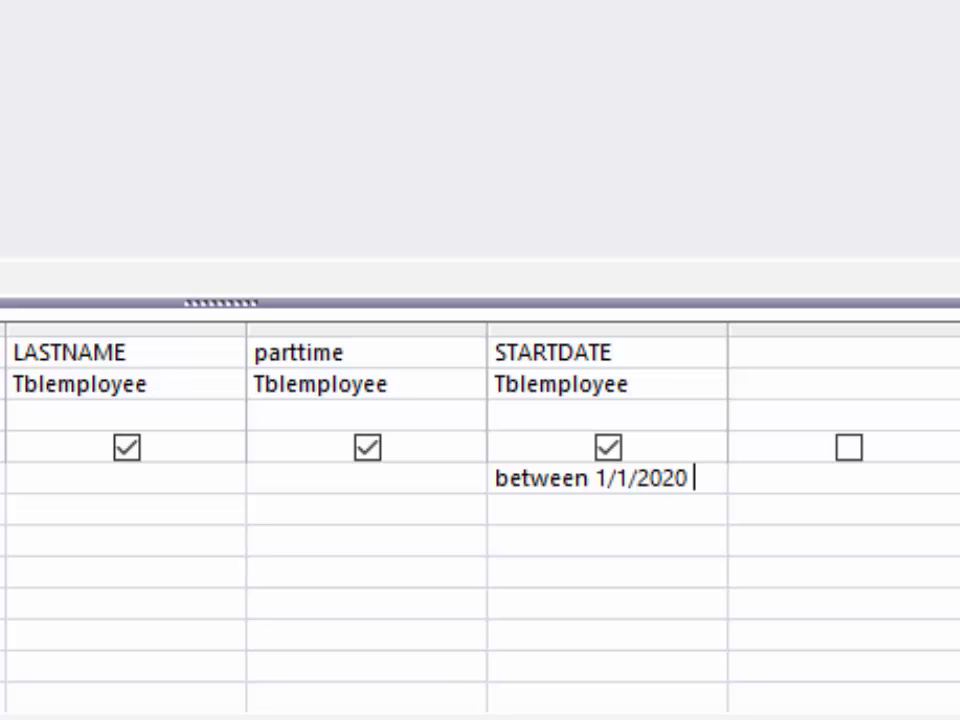
type(" and ")
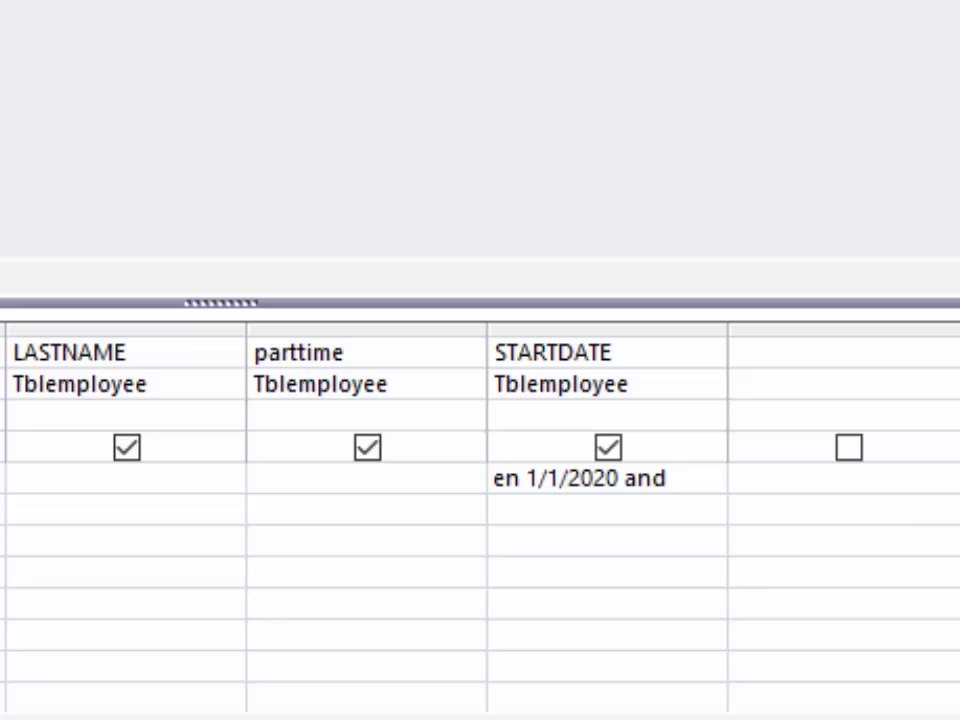
type("31/12/20")
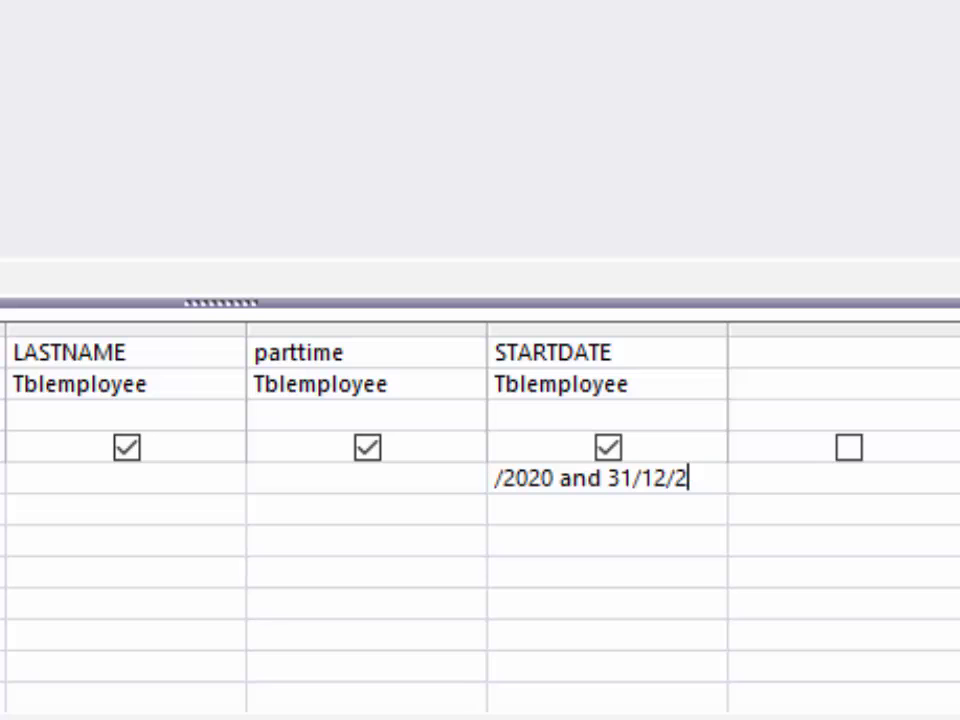
type("20")
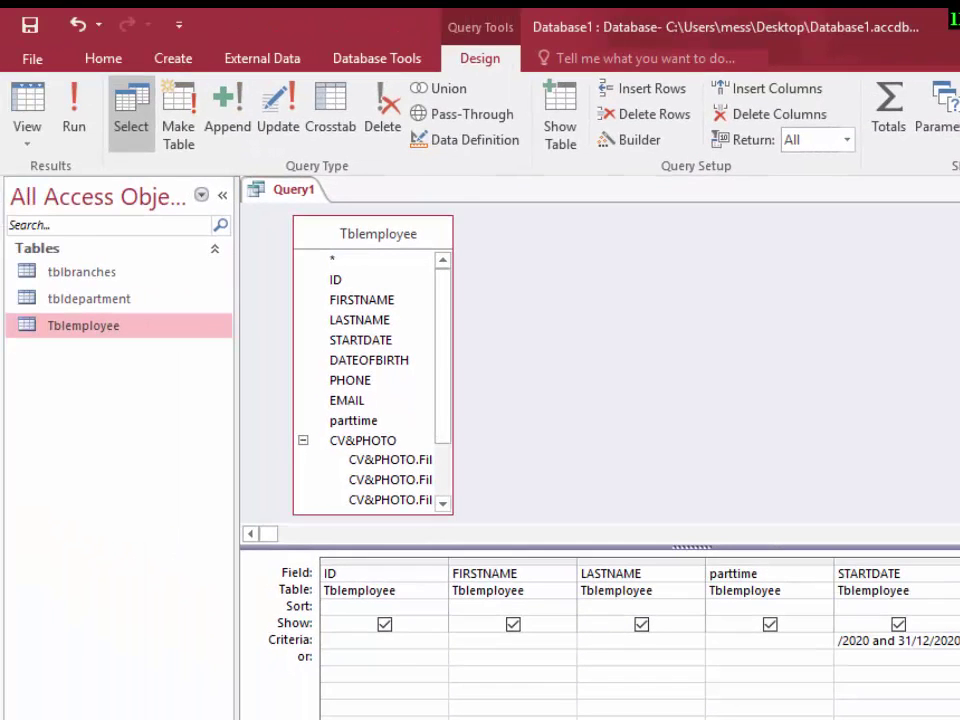
Run the query to review the employees who started within the date range, and return to Design view
left_click(67, 114)
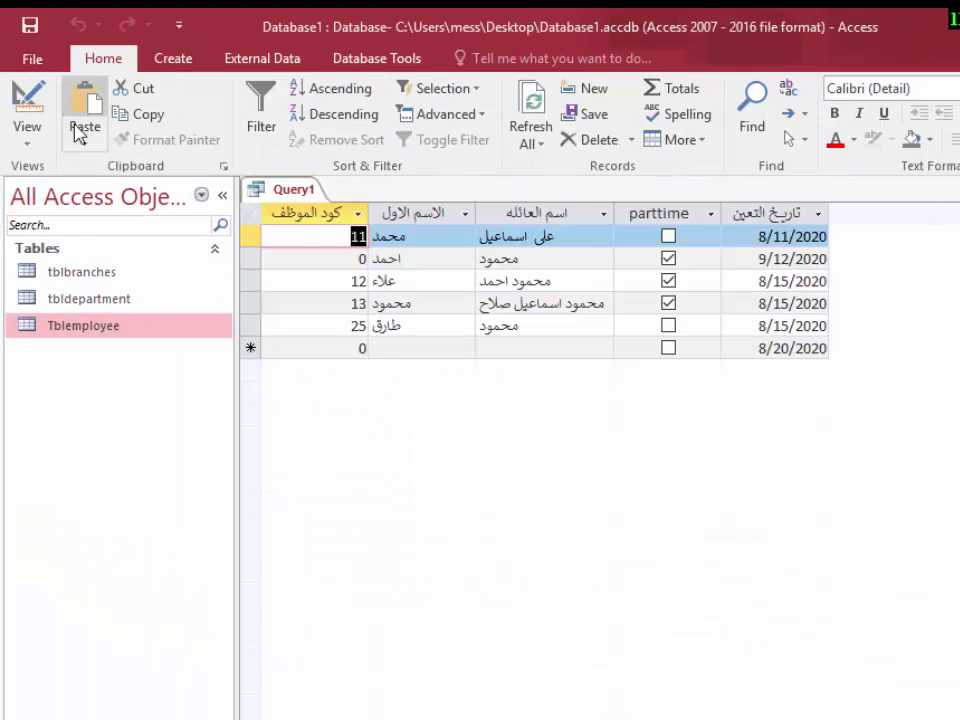
left_click_drag(254, 237, 254, 326)
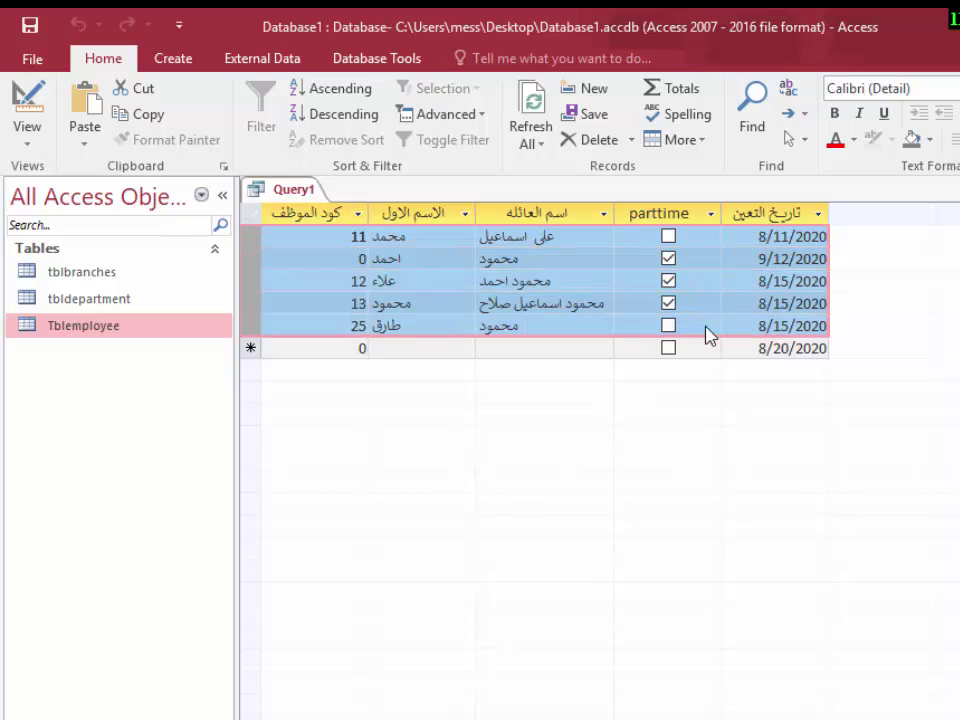
left_click(30, 112)
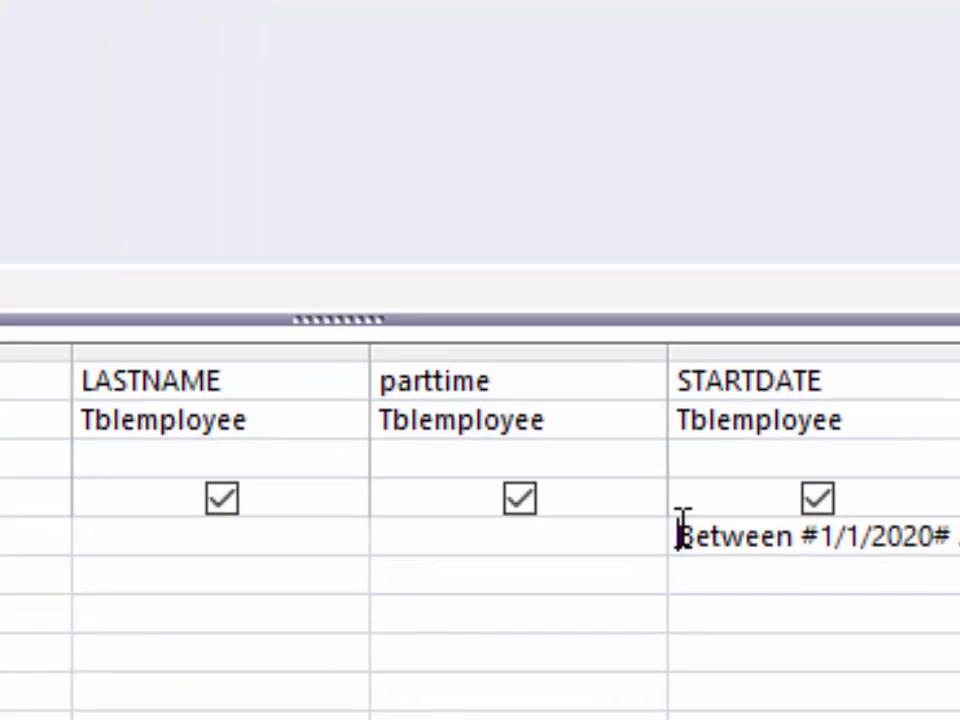
Widen the STARTDATE column in the design grid and replace its criterion with <1/1/2020
left_click_drag(679, 536, 958, 536)
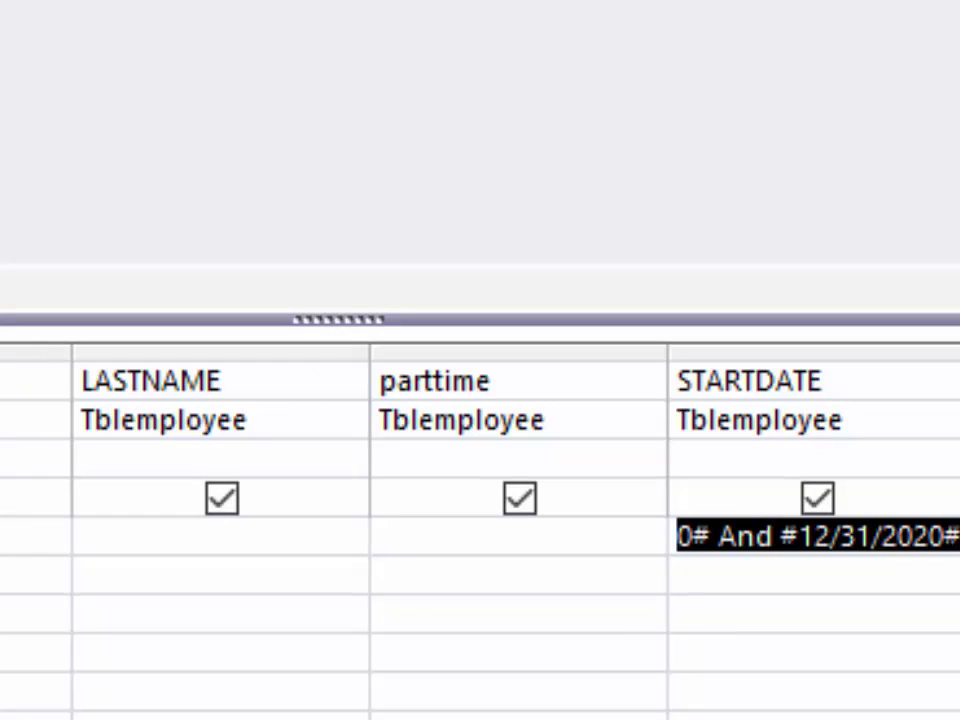
key("Delete")
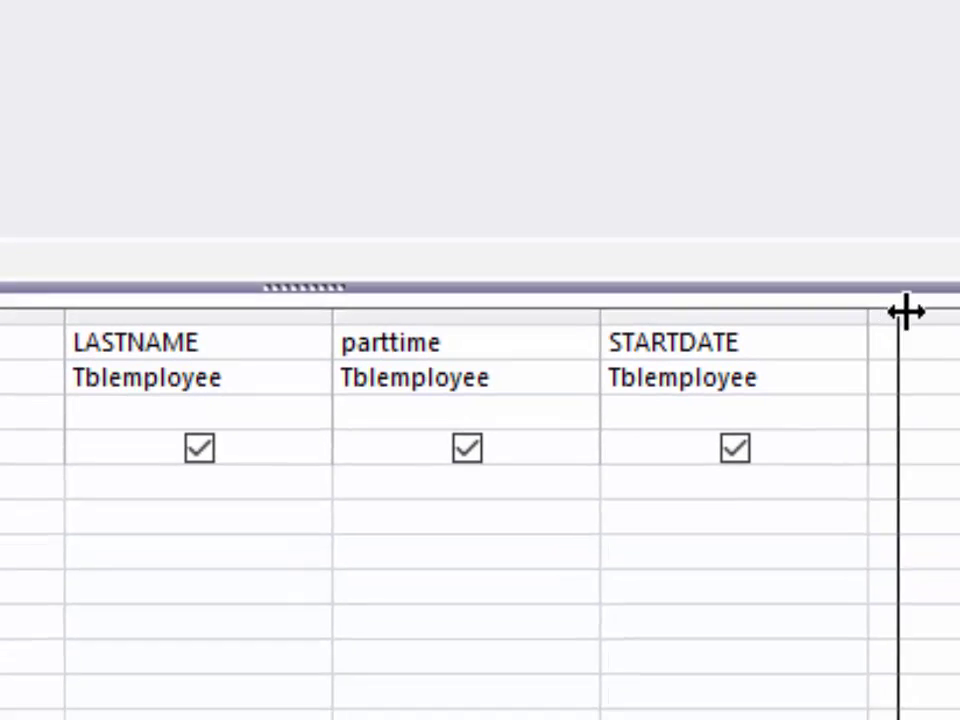
left_click_drag(905, 312, 959, 317)
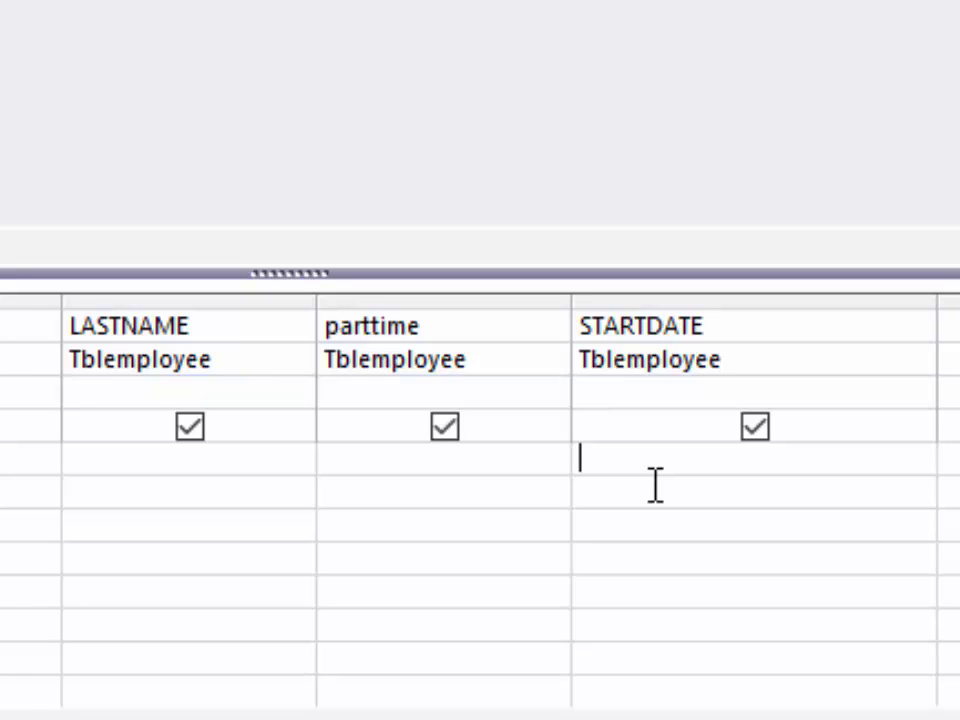
type("<1/1/")
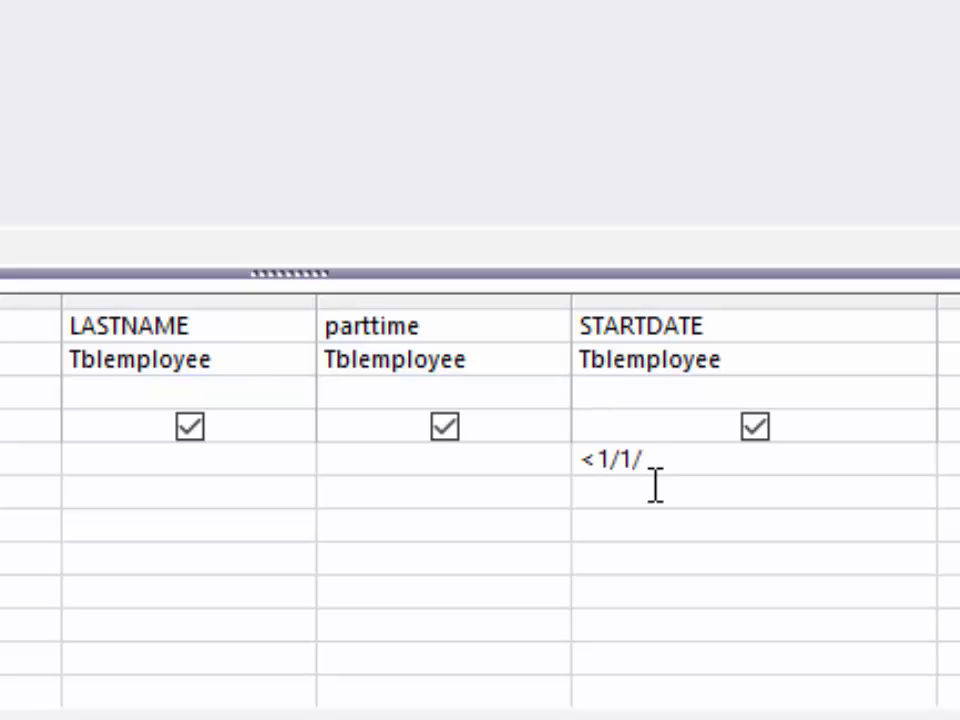
type("2020")
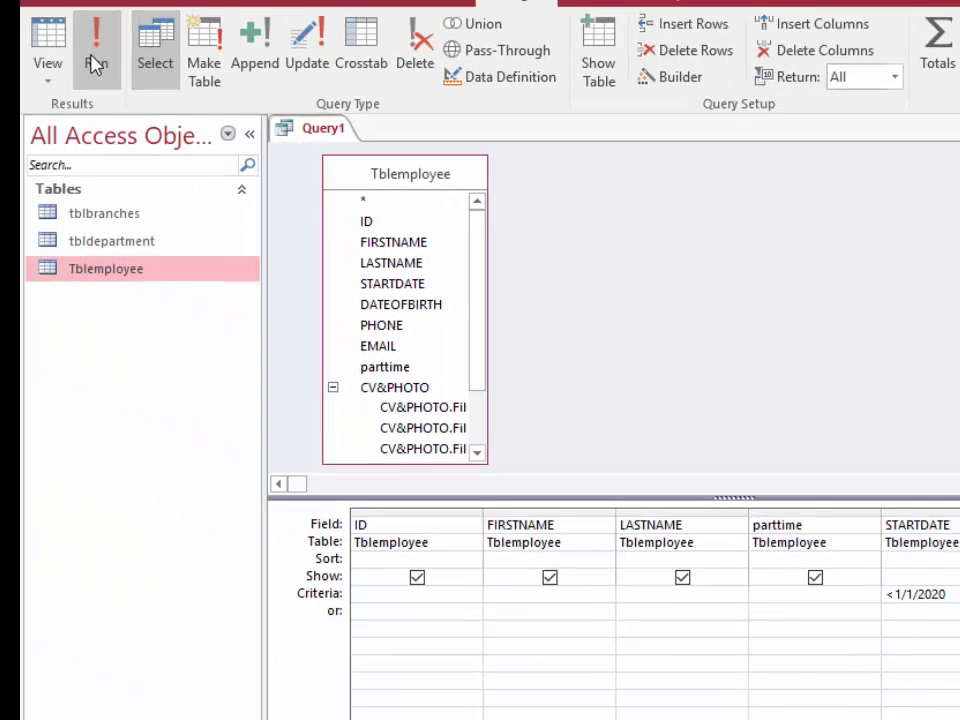
Run the query and examine the start dates of the employees hired before 1/1/2020
left_click(95, 65)
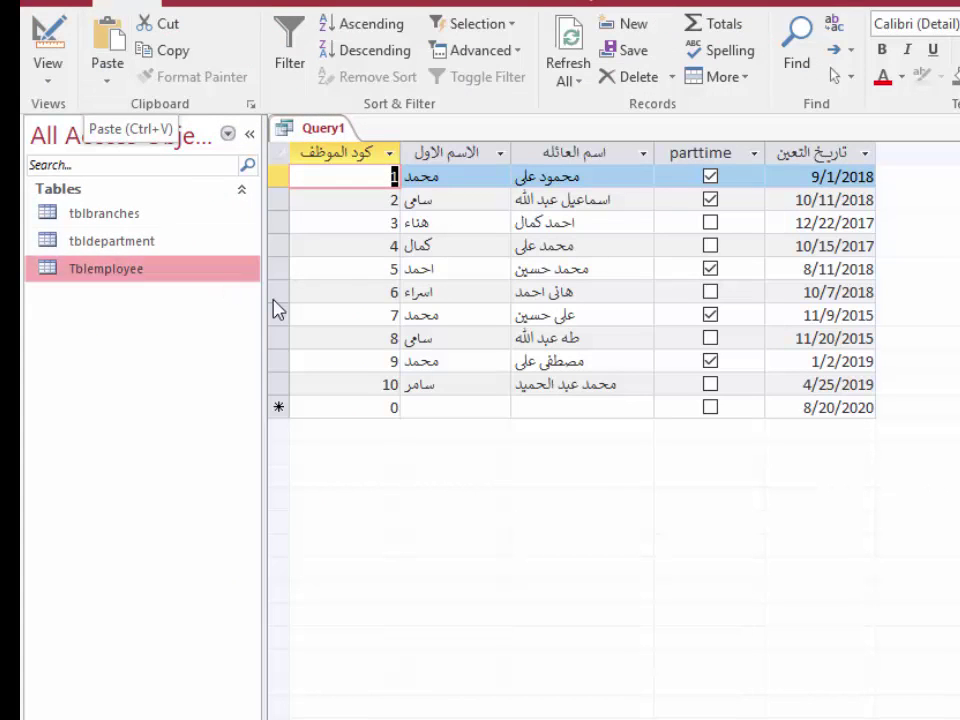
left_click(279, 180)
left_click_drag(281, 182, 287, 370)
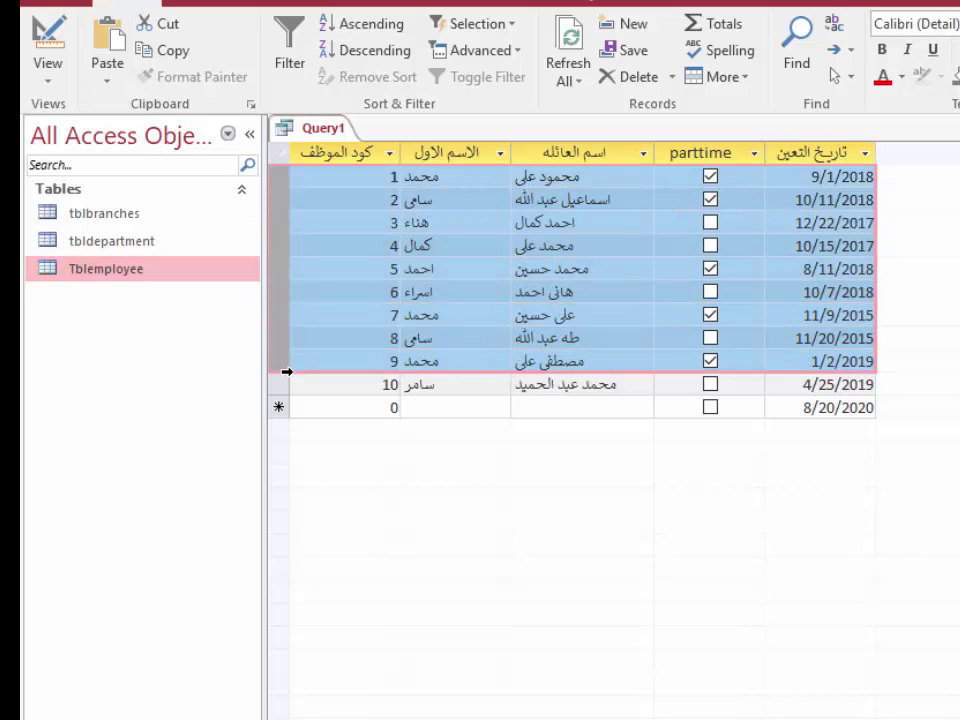
left_click(866, 176)
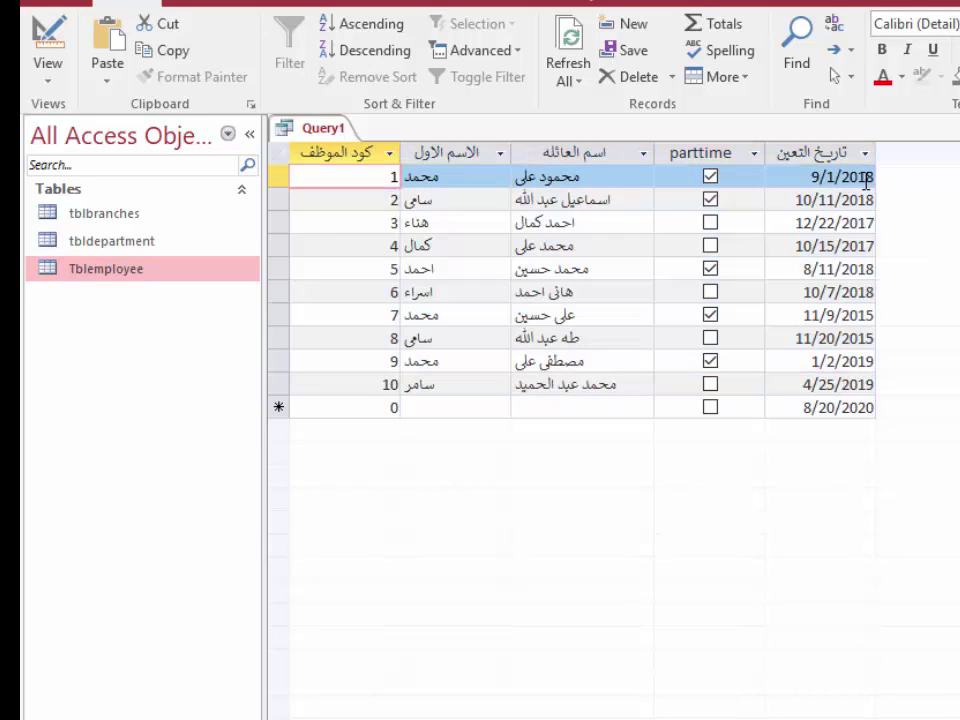
left_click(825, 222)
left_click(811, 315)
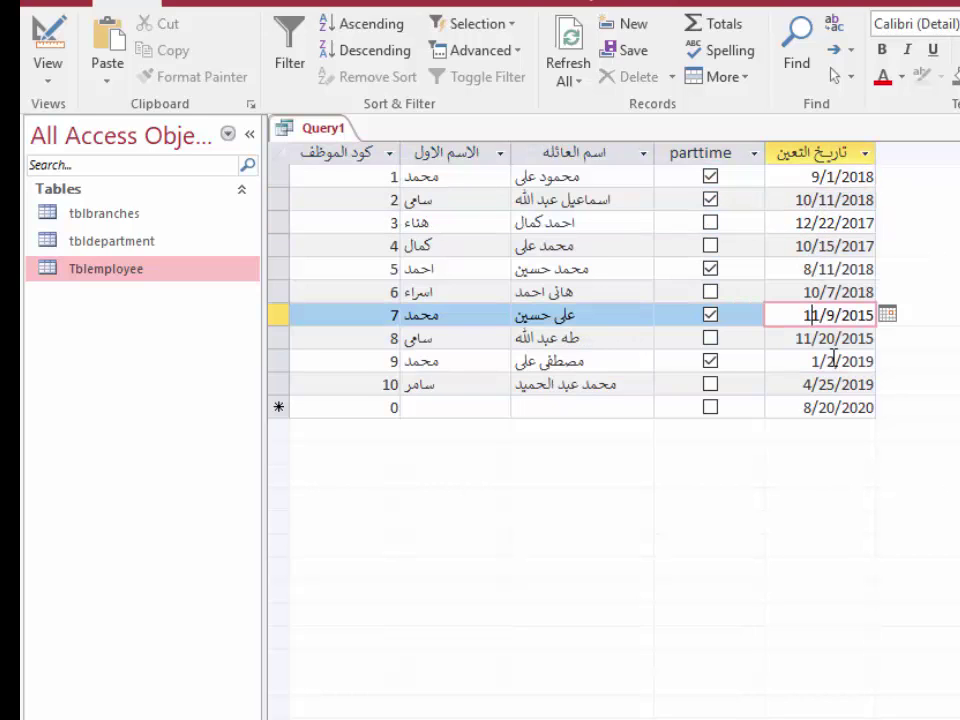
Return to Design view and replace the STARTDATE criterion with >31/12/2017
left_click(836, 384)
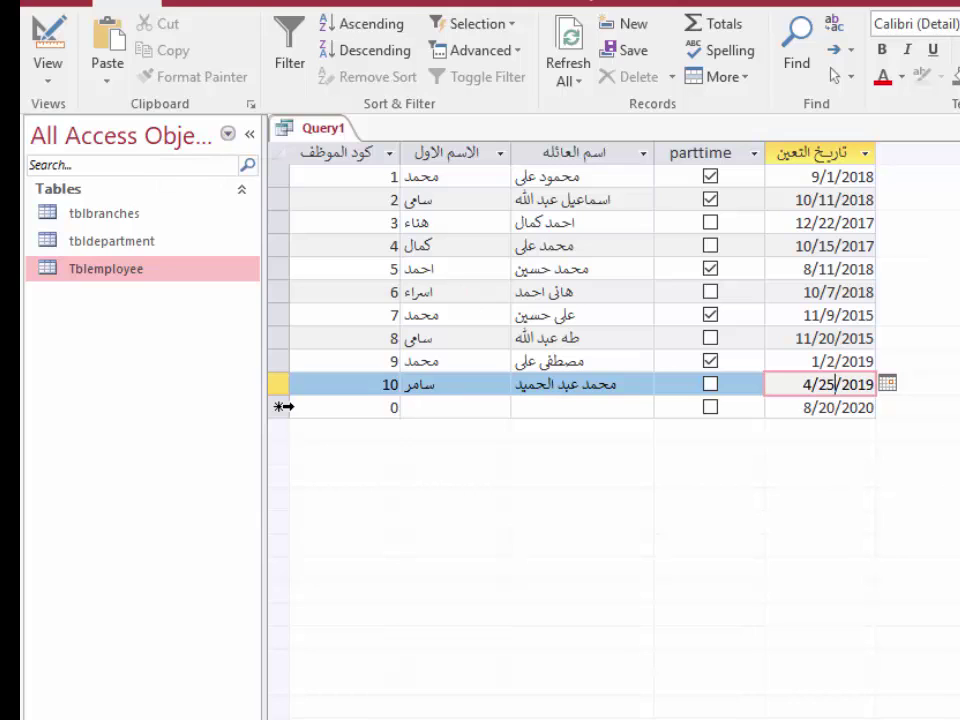
left_click(50, 32)
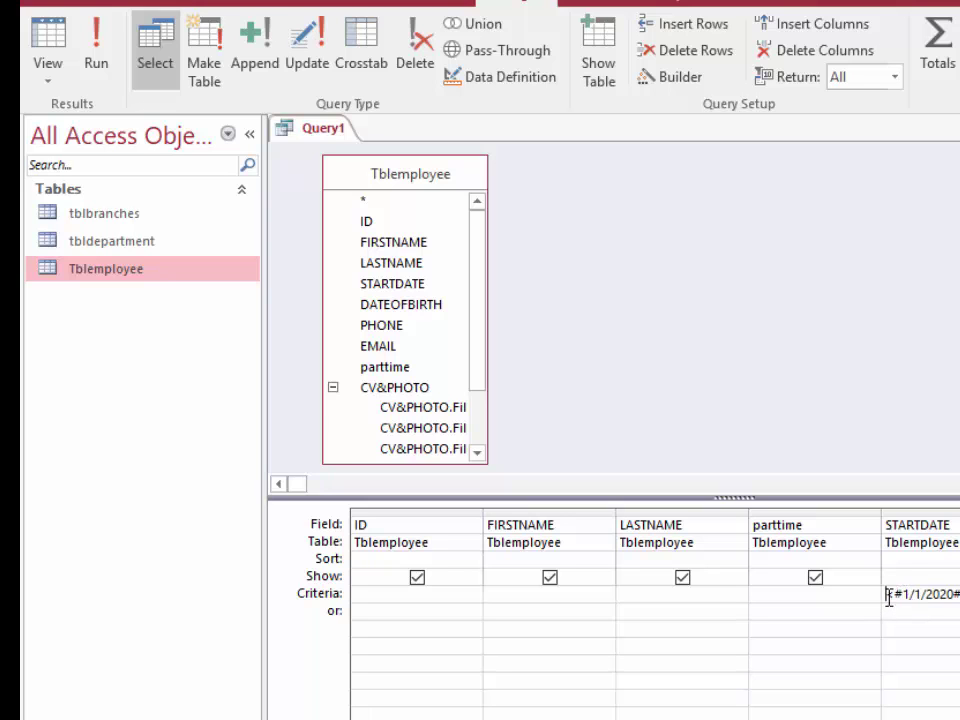
left_click_drag(887, 598, 958, 599)
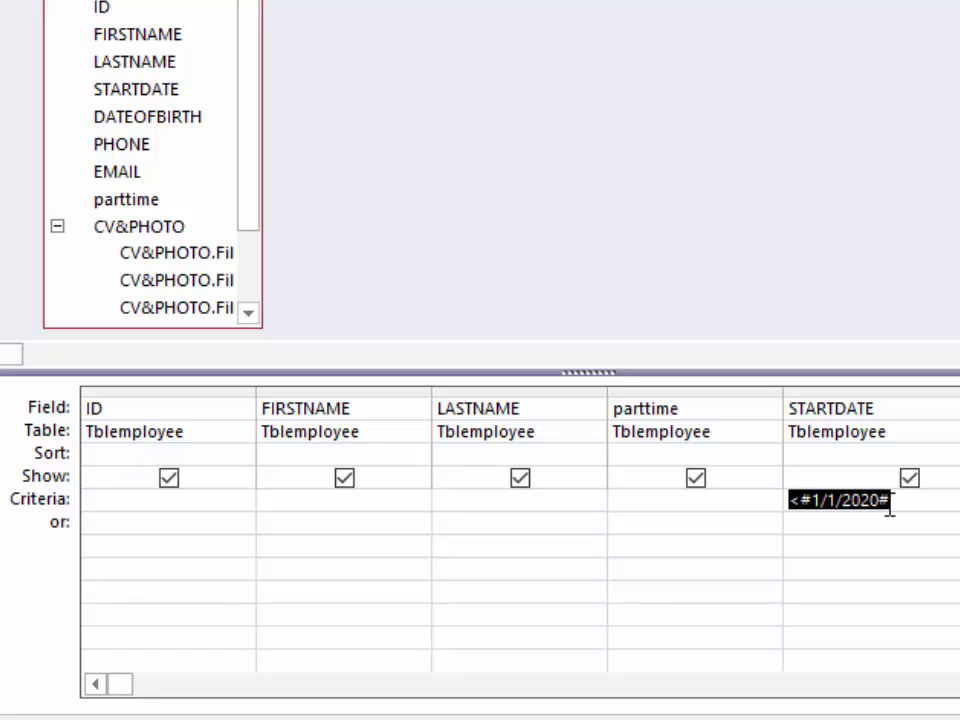
type(">")
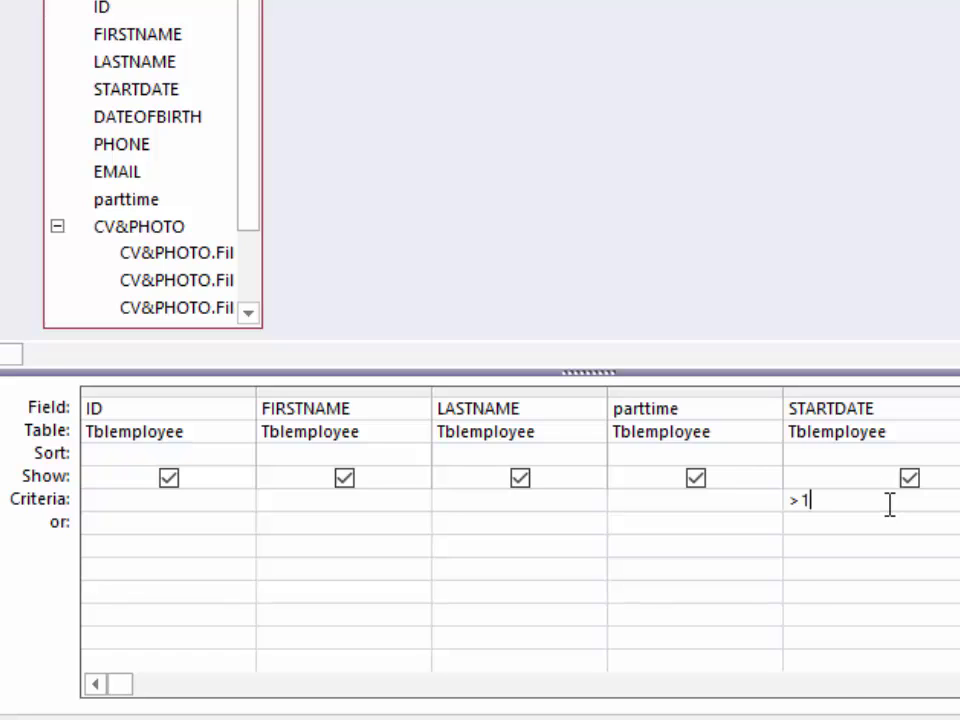
type("1/1/2017")
double_click(808, 500)
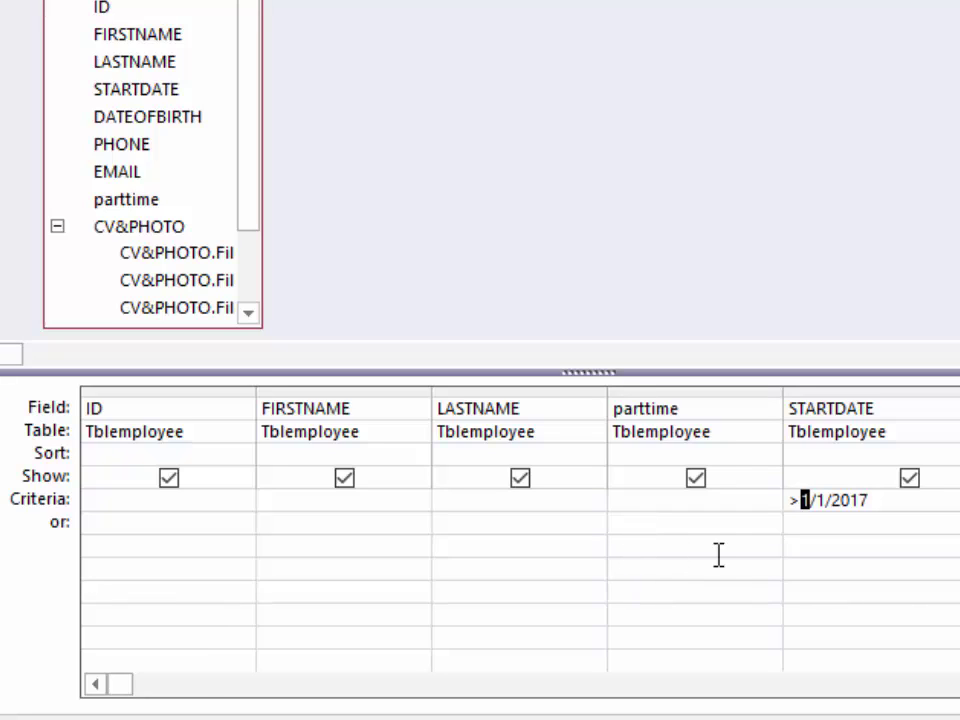
type("31")
double_click(829, 500)
type("12")
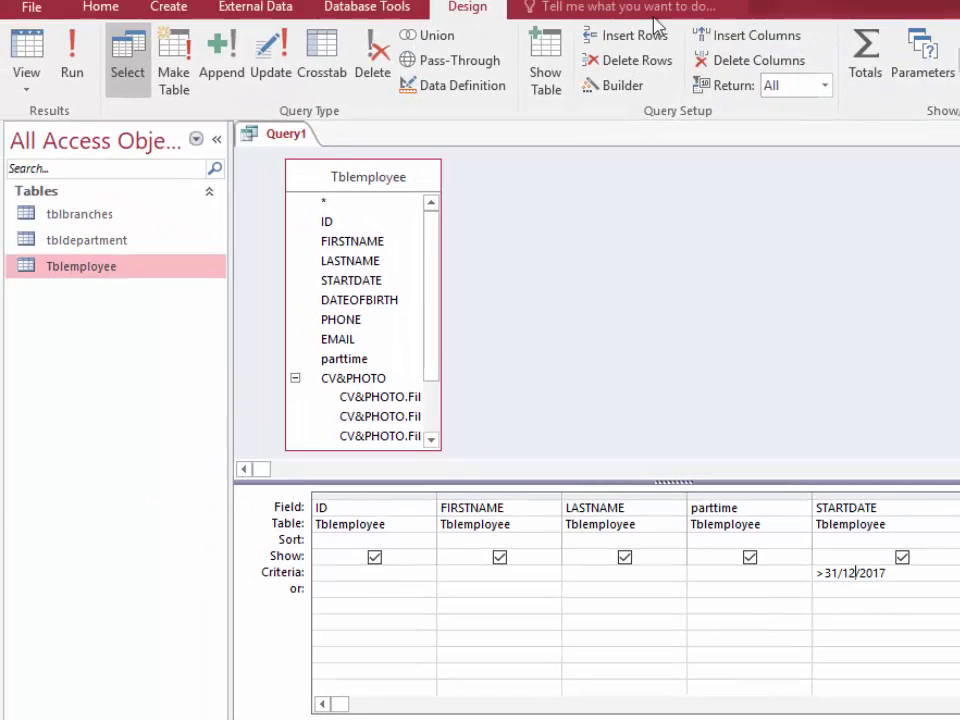
Run the query, highlight all returned records to review employees hired after 2017, and return to Design view
left_click(70, 62)
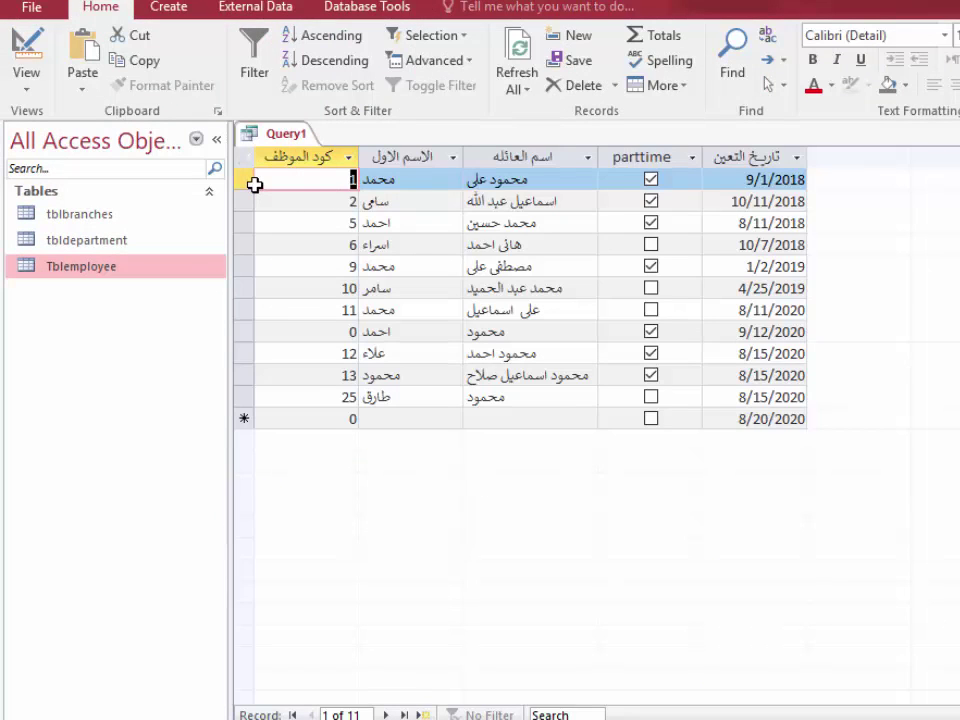
left_click_drag(250, 181, 279, 434)
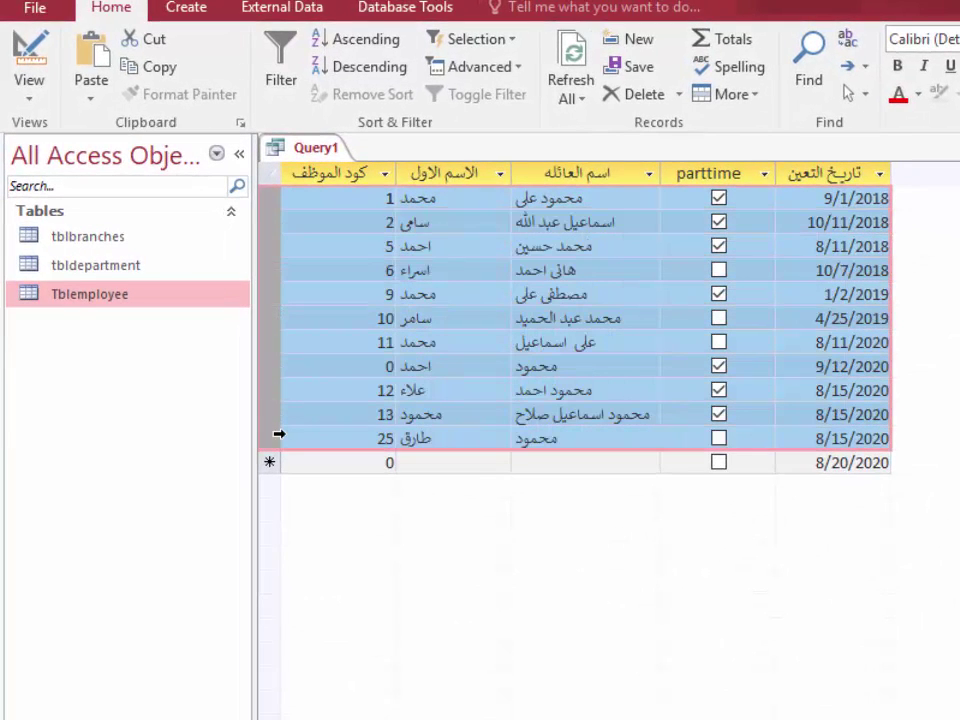
left_click(25, 50)
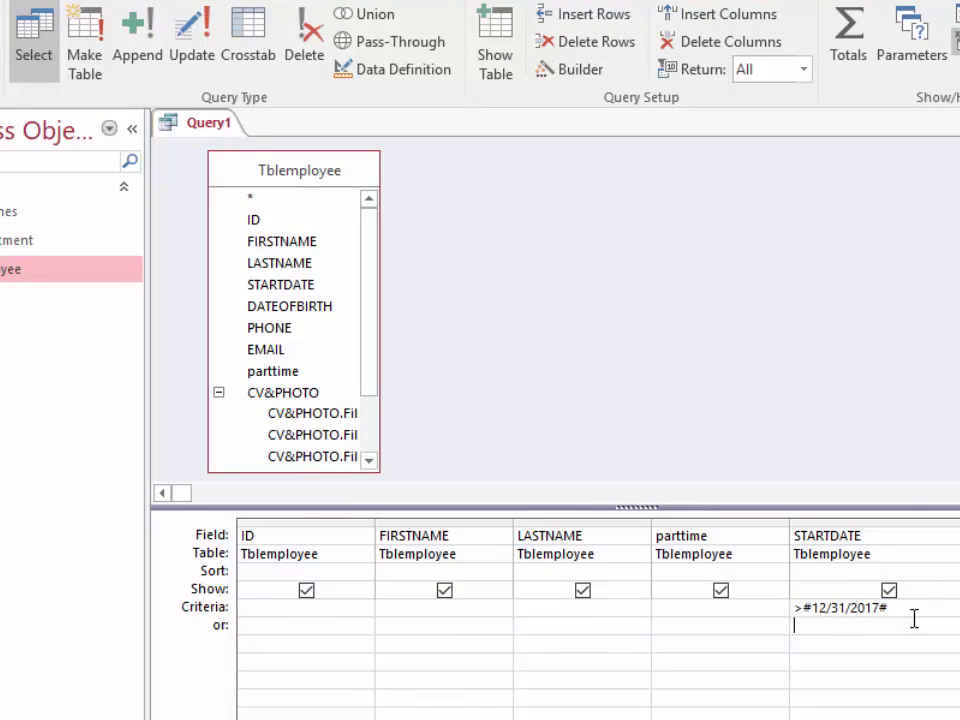
Clear the STARTDATE criterion and delete the parttime and STARTDATE columns from the design grid
left_click_drag(913, 611, 782, 609)
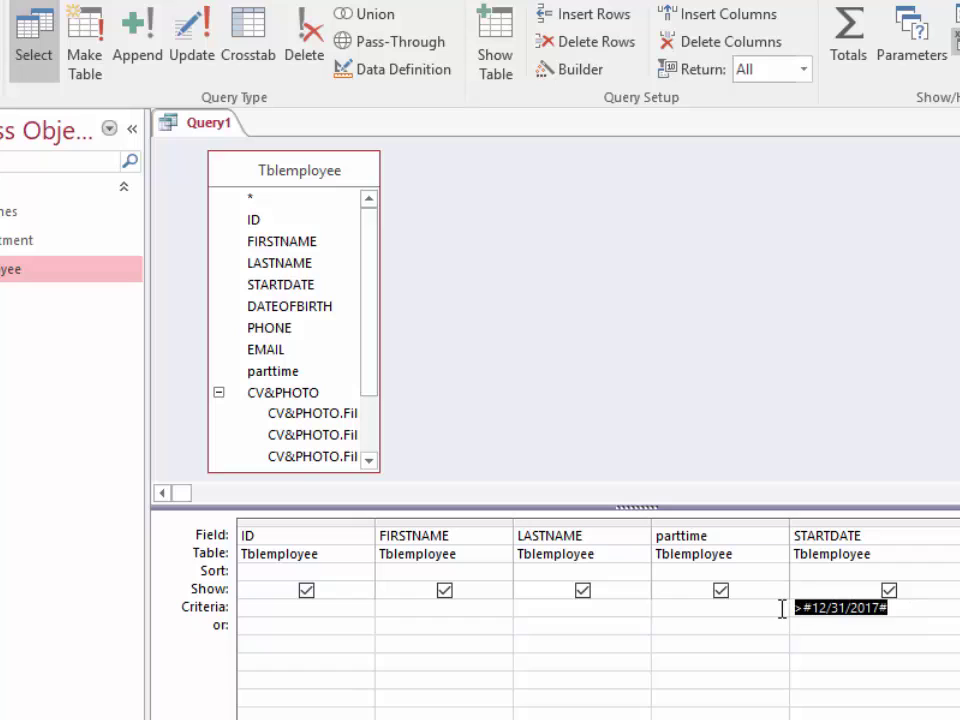
key("Delete")
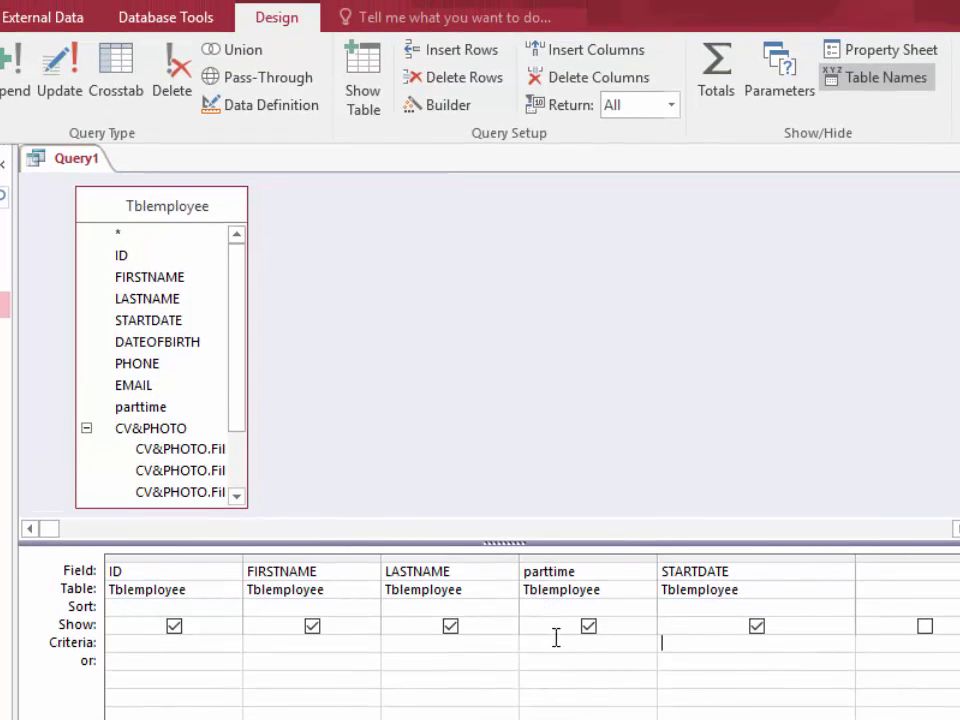
left_click(590, 562)
left_click(620, 570)
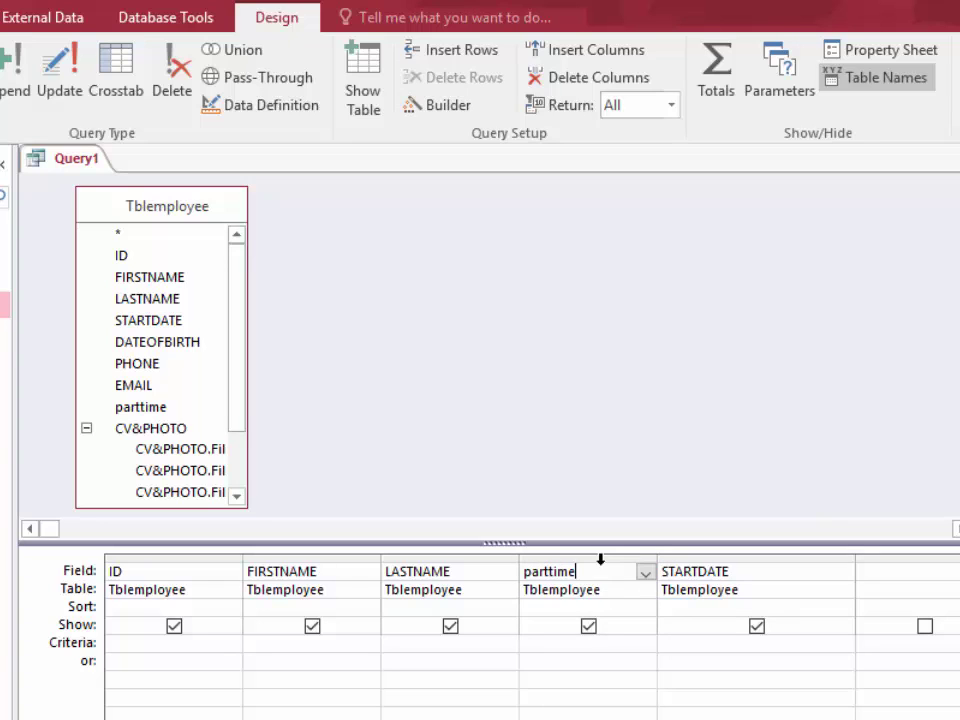
left_click_drag(612, 560, 709, 563)
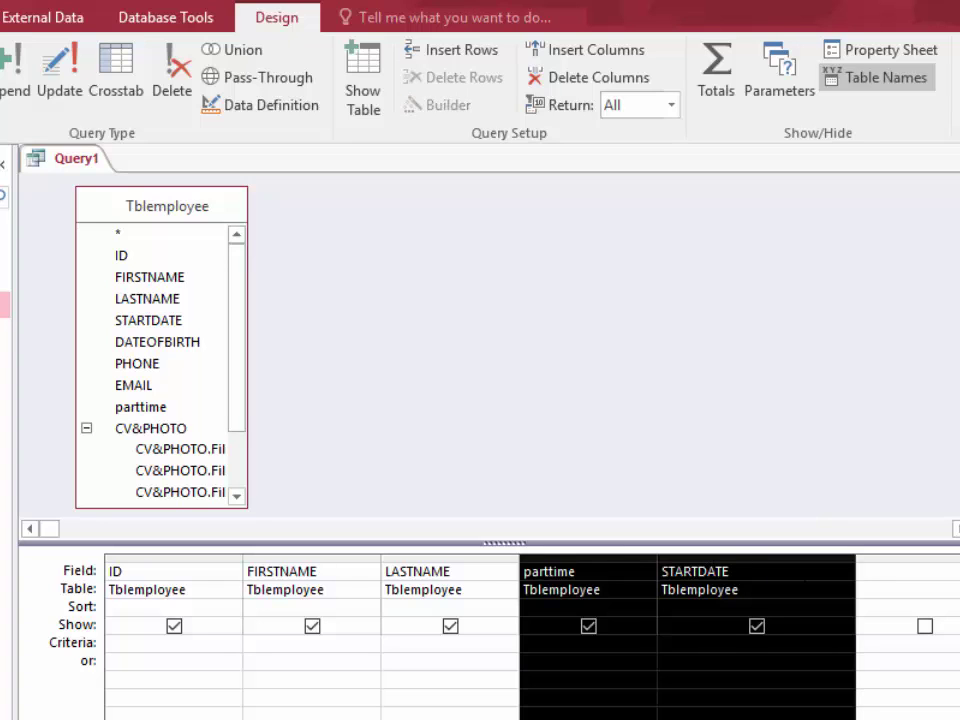
key("Delete")
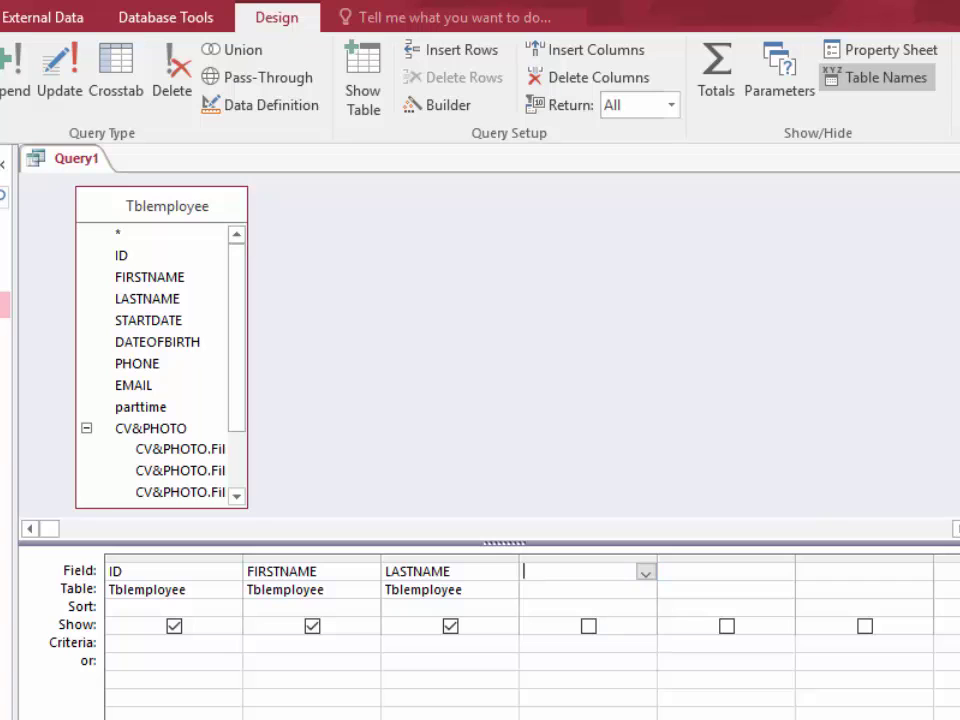
Add the tbldepartment table and its DepartmentNAME field to the query, and run it
left_click(360, 76)
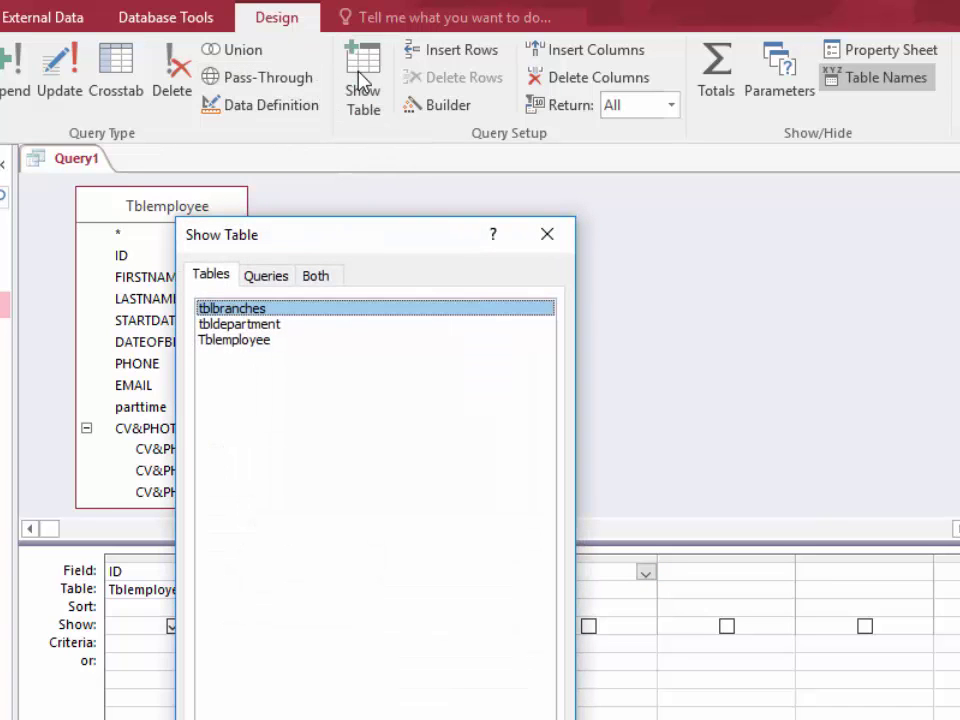
double_click(278, 325)
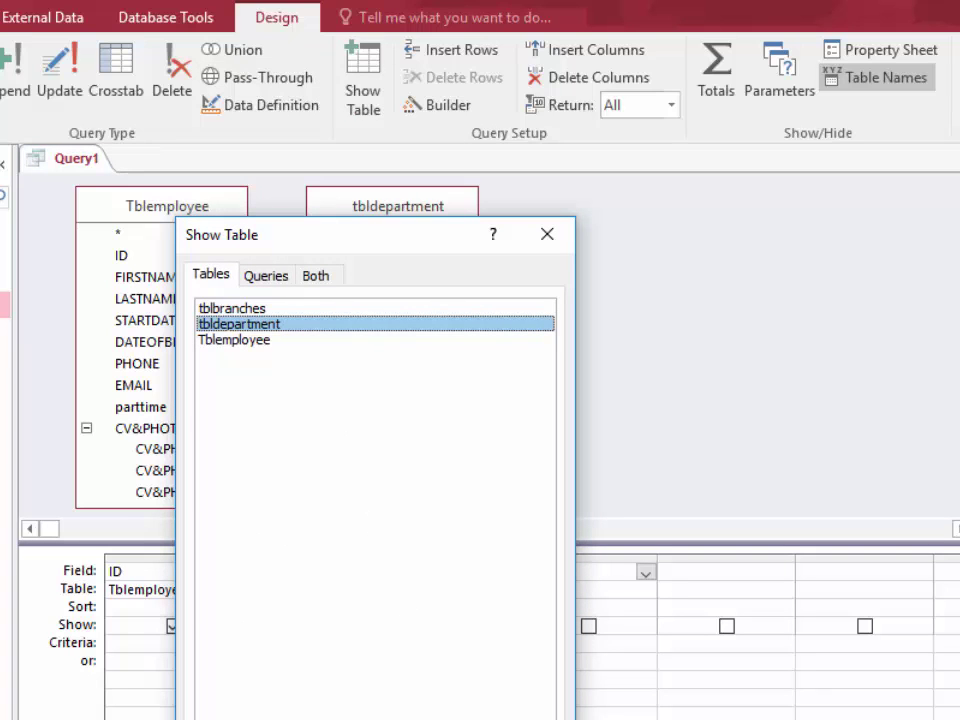
key("Escape")
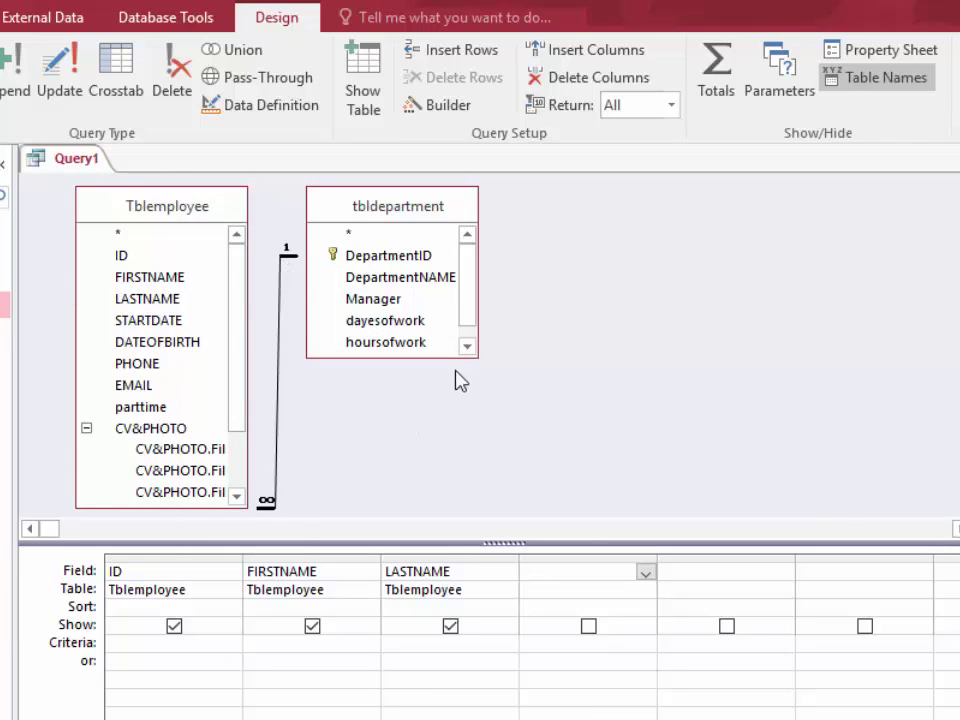
double_click(438, 279)
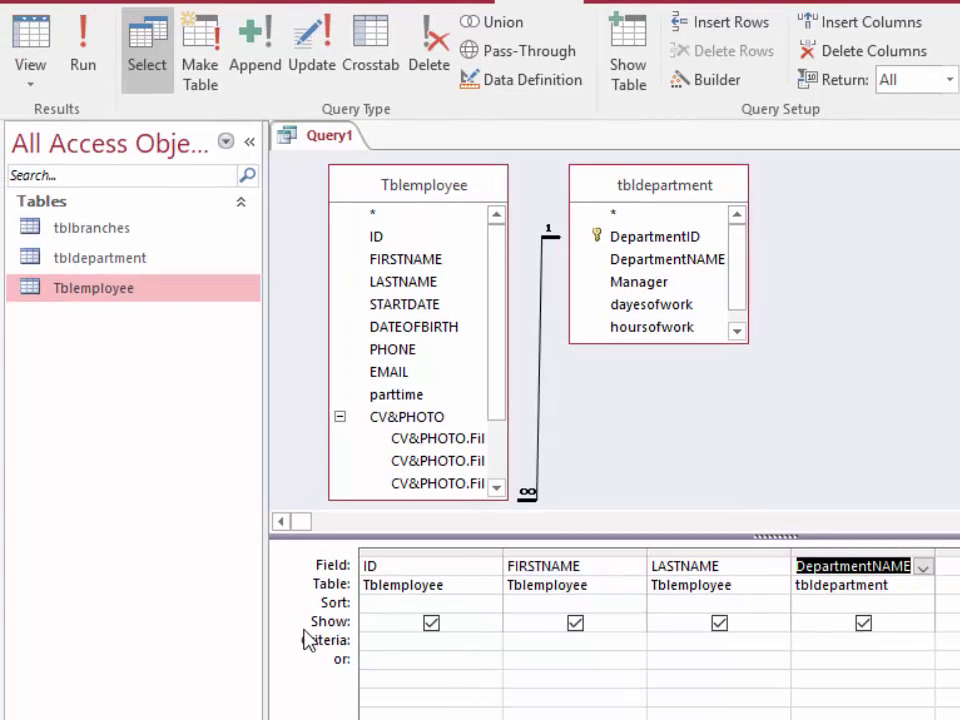
left_click(82, 36)
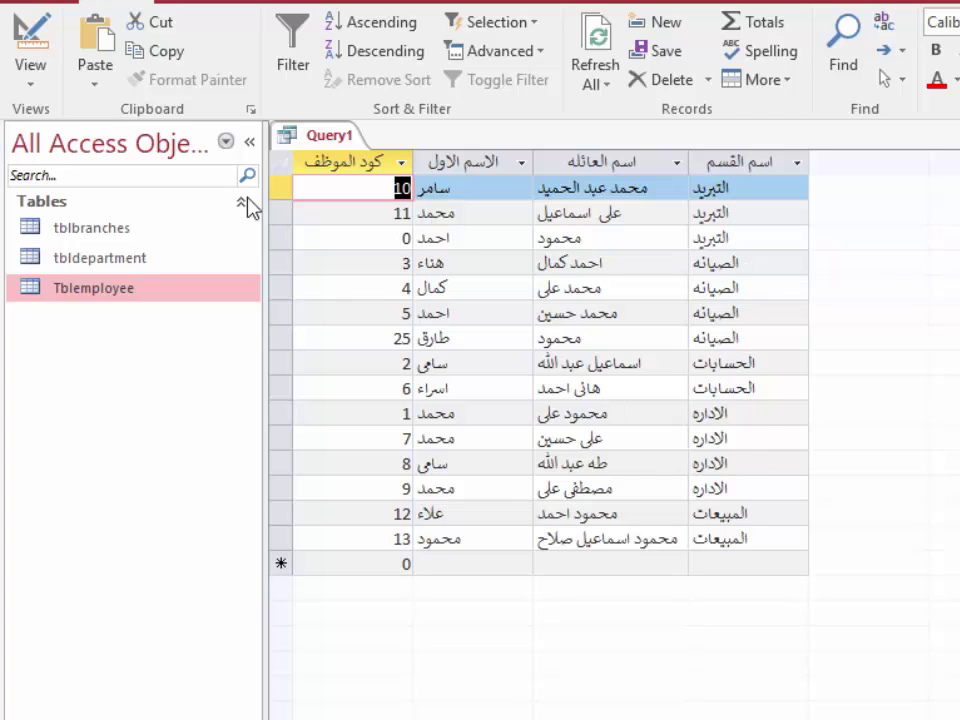
In Design view, set the DepartmentNAME criterion to الصيانه, run the query and highlight the returned records
left_click(22, 40)
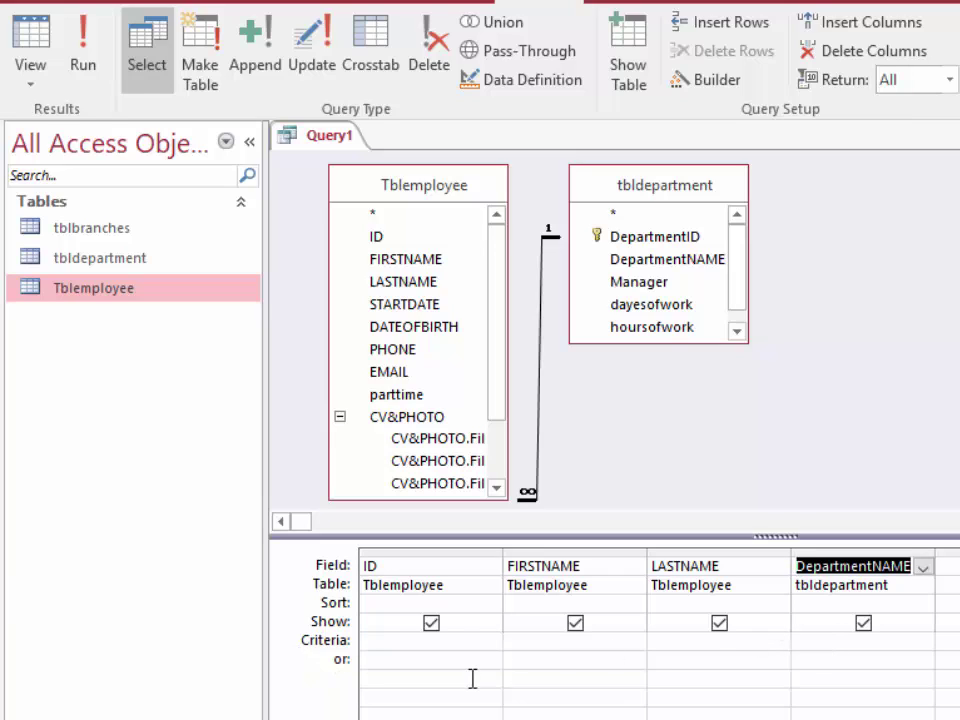
left_click(842, 641)
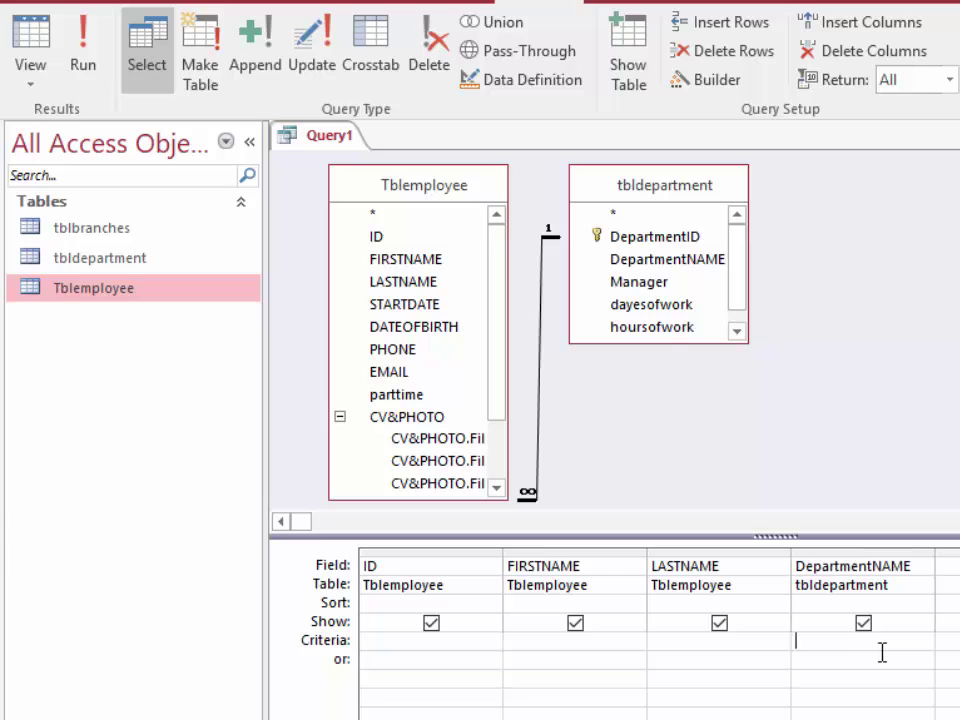
type("الصيانة")
left_click(86, 56)
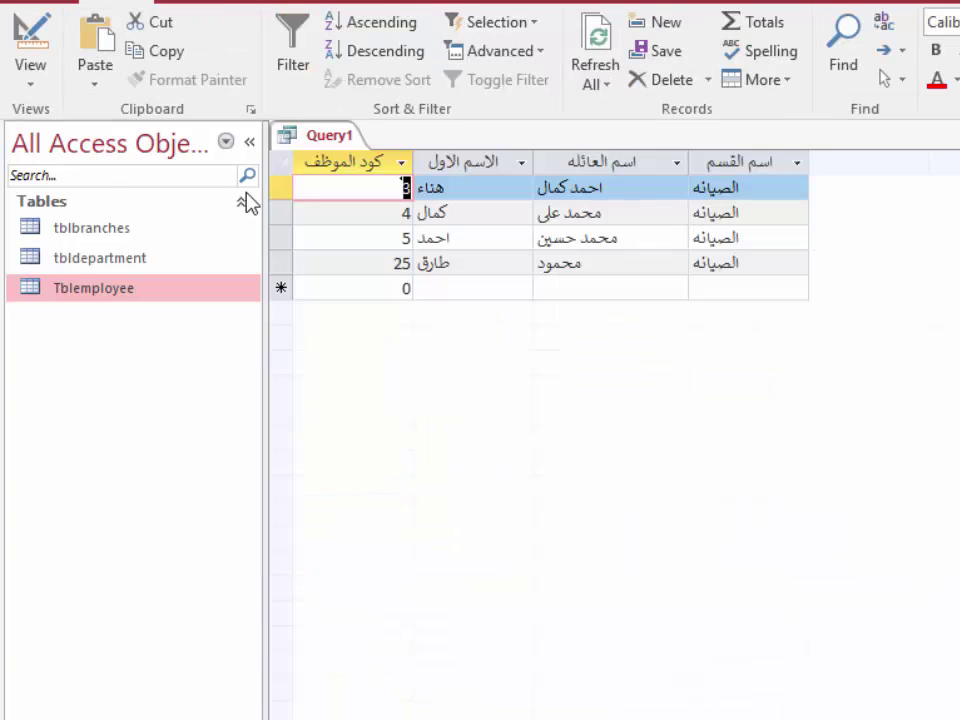
left_click_drag(272, 186, 289, 263)
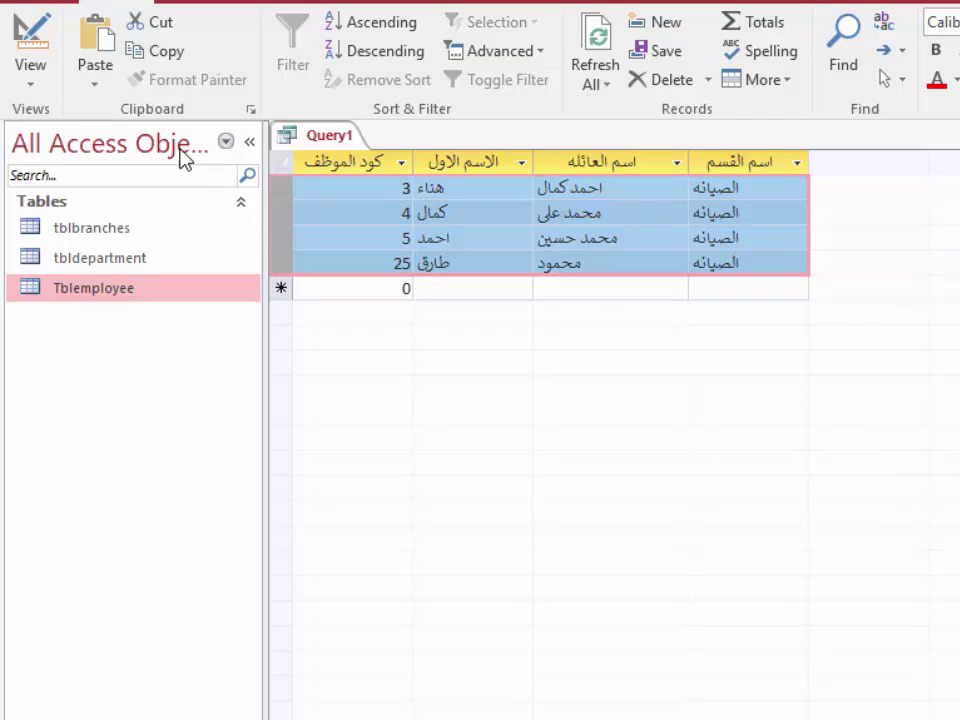
Return to Design view and add the tblbranches table to the query
left_click(36, 38)
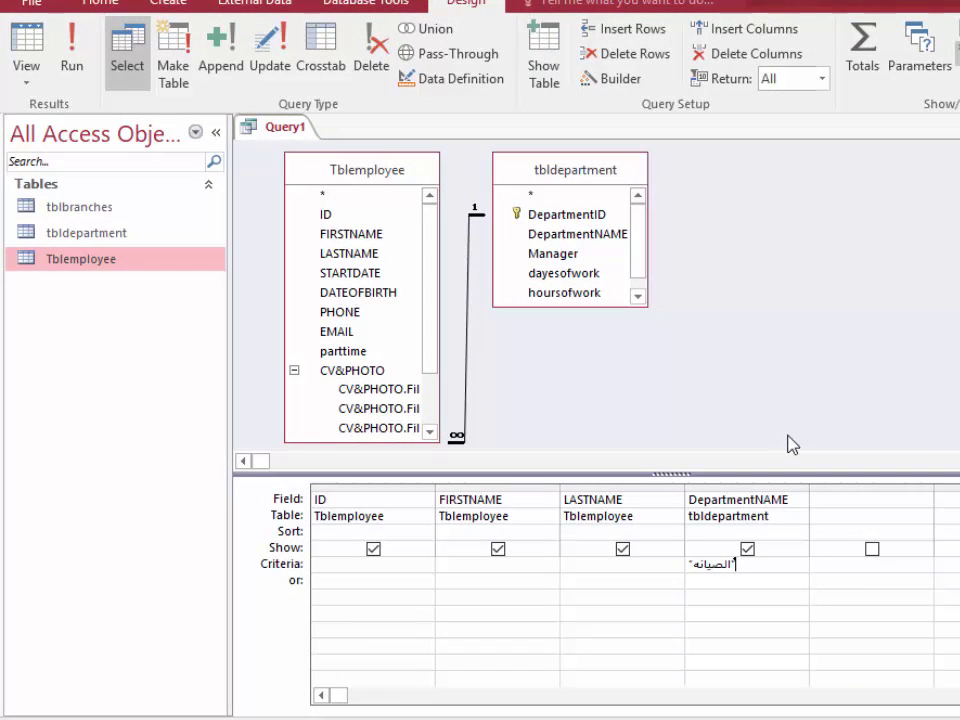
left_click(544, 52)
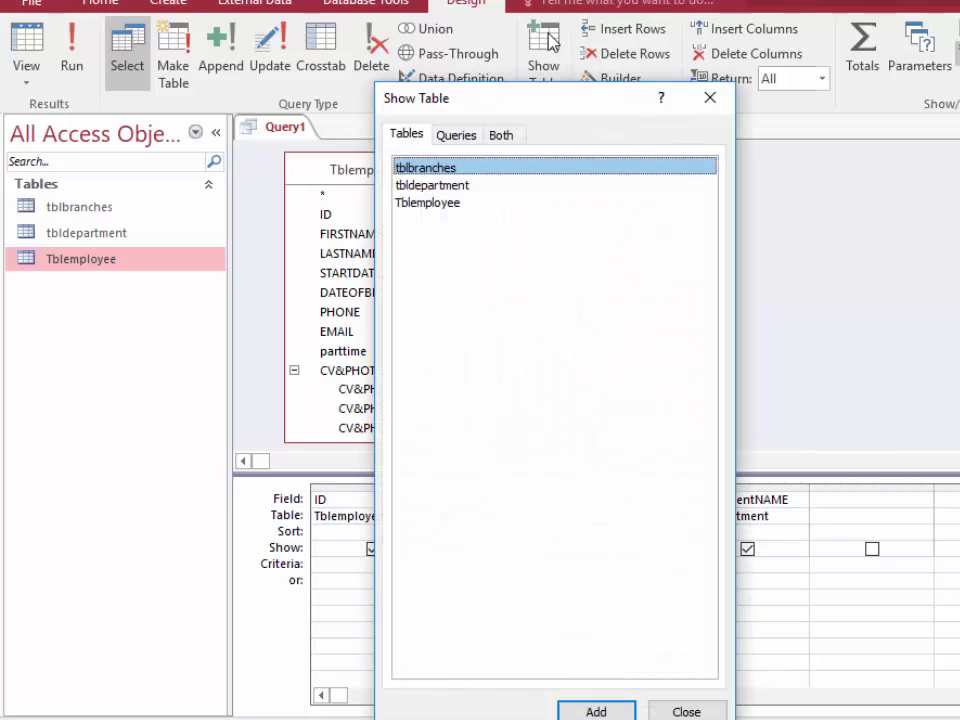
left_click_drag(577, 148, 677, 202)
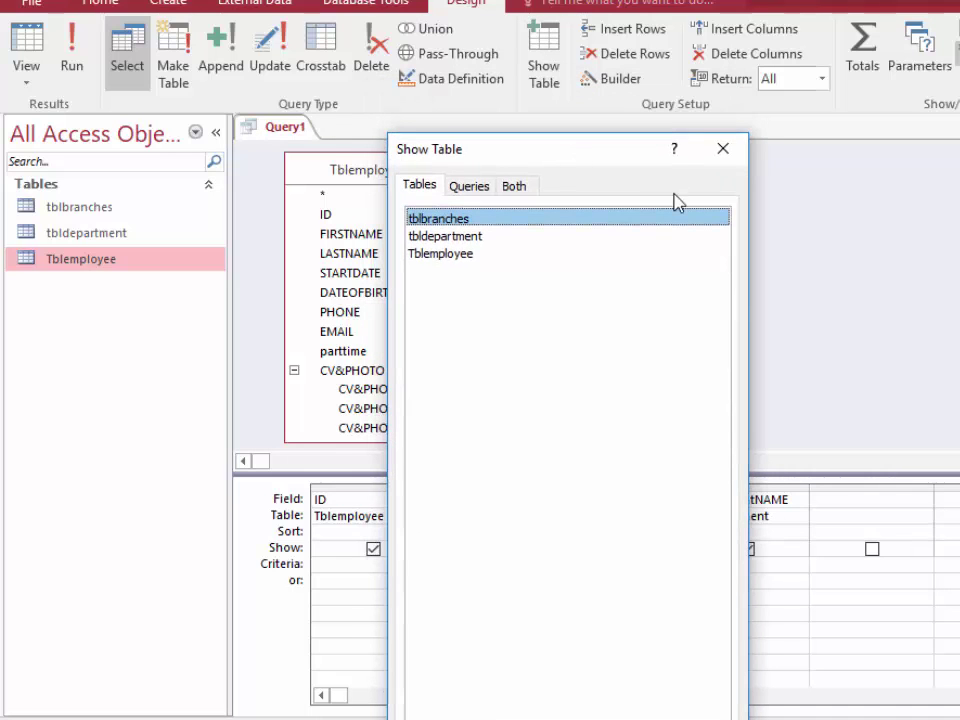
left_click(723, 148)
left_click(549, 53)
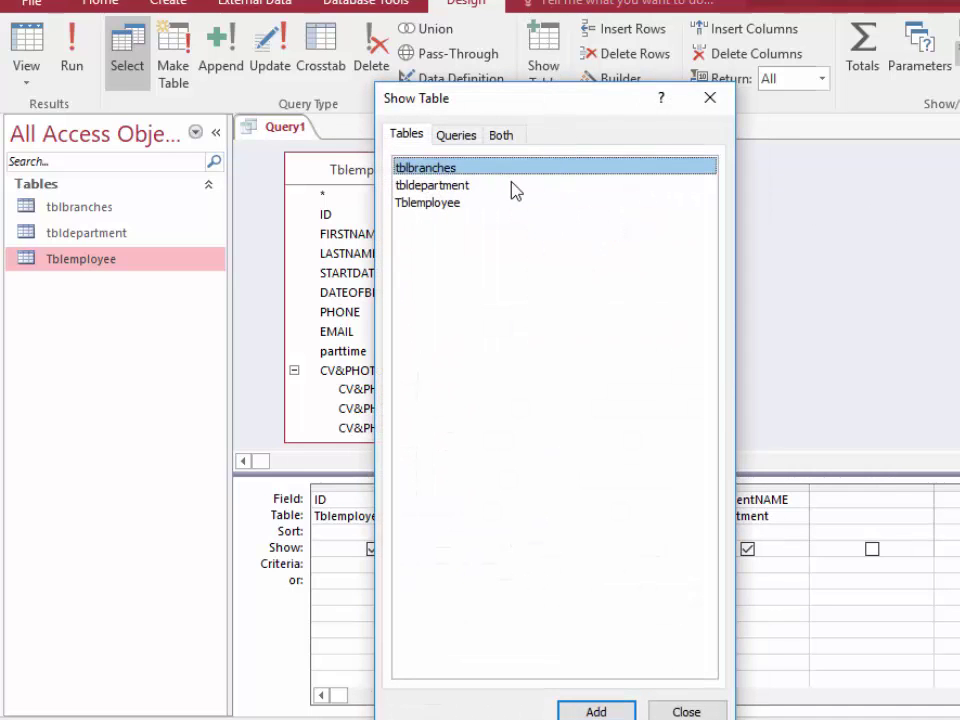
double_click(471, 168)
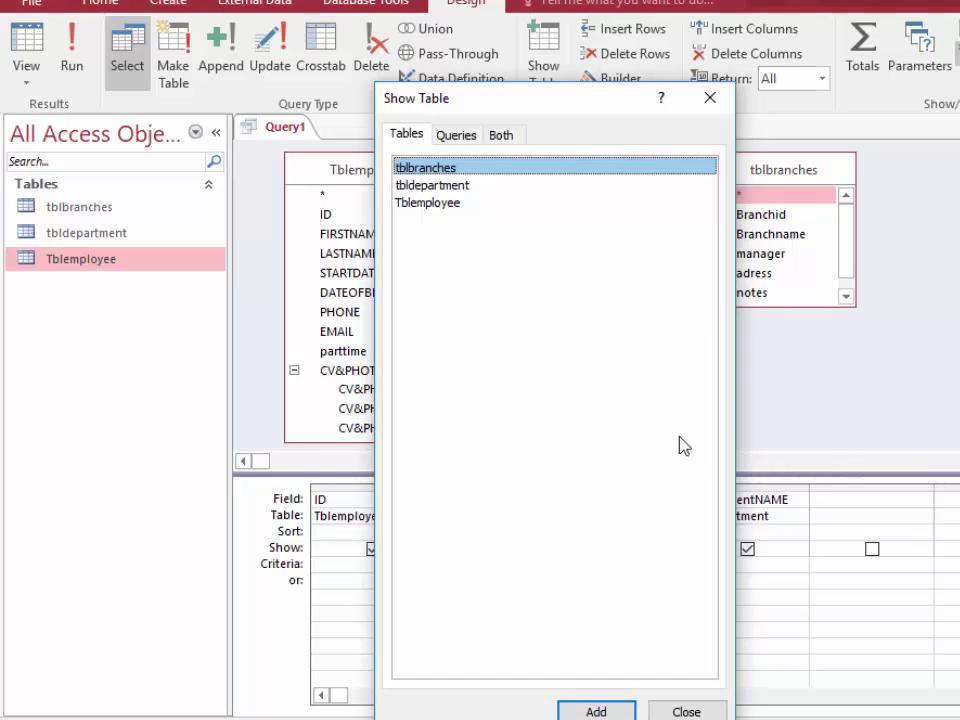
left_click(686, 712)
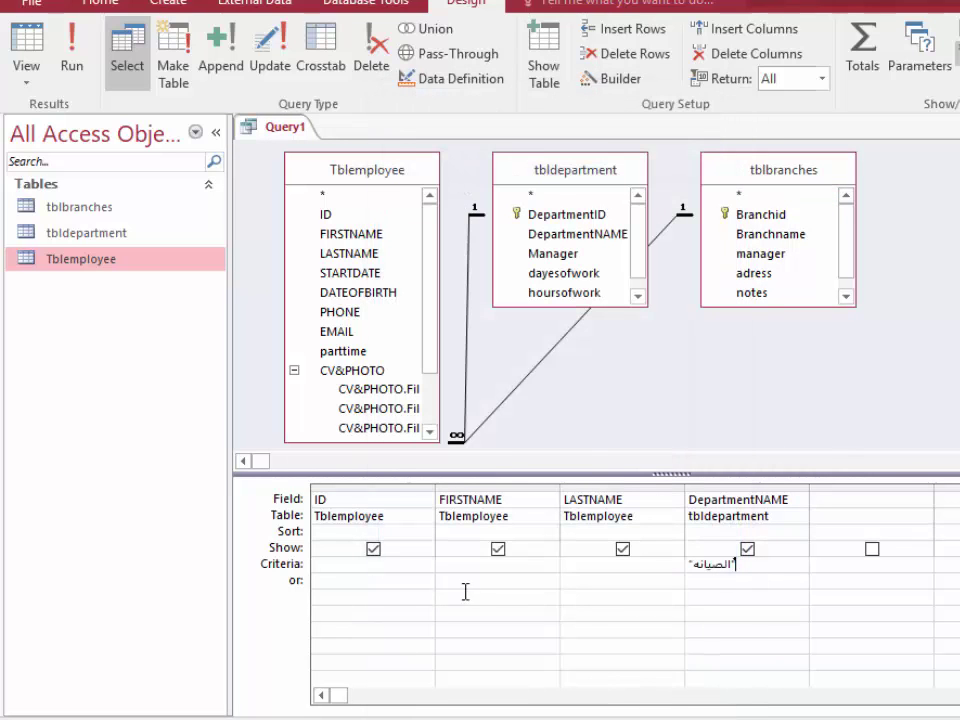
Move the tblbranches field list lower in the diagram and add its Branchname and manager fields to the grid
left_click_drag(770, 195, 784, 291)
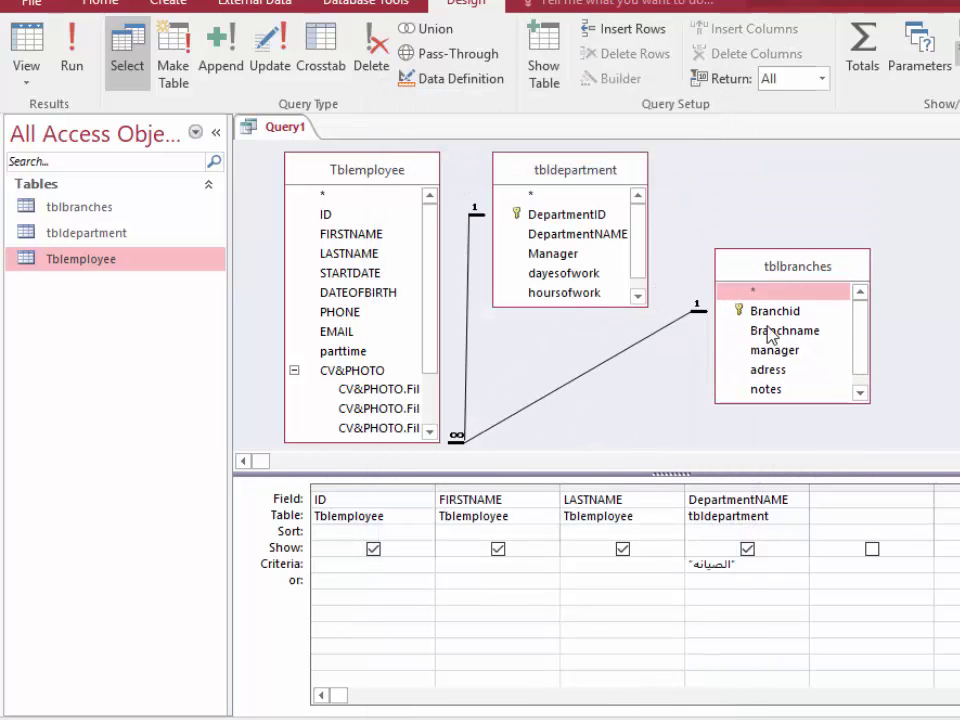
double_click(780, 337)
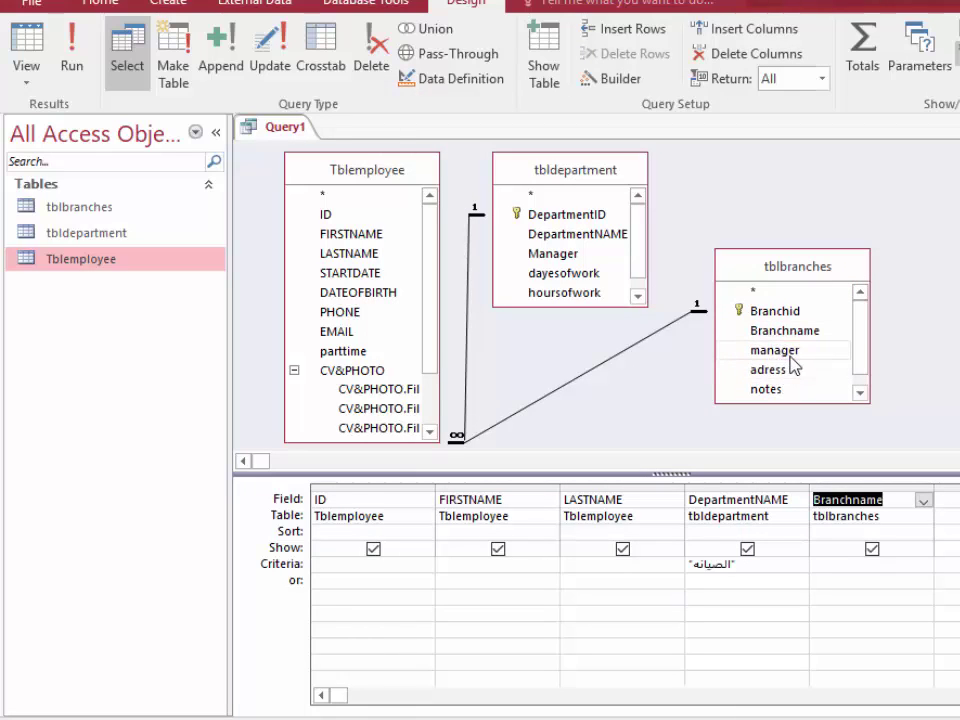
double_click(790, 352)
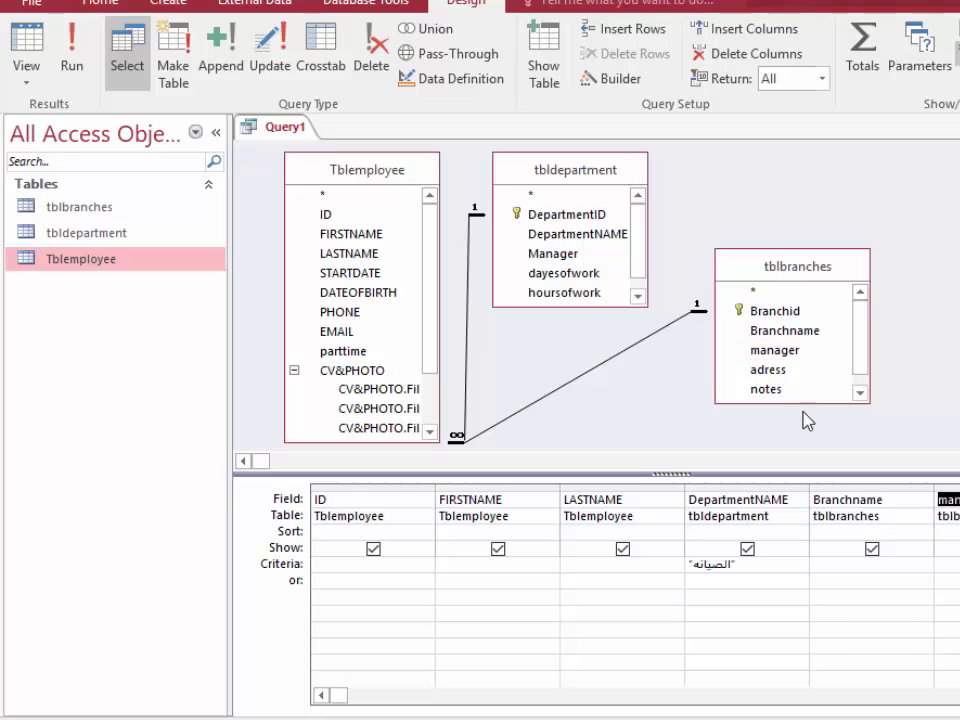
Run the query and examine the branch name and branch manager for each الصيانه employee
left_click(72, 55)
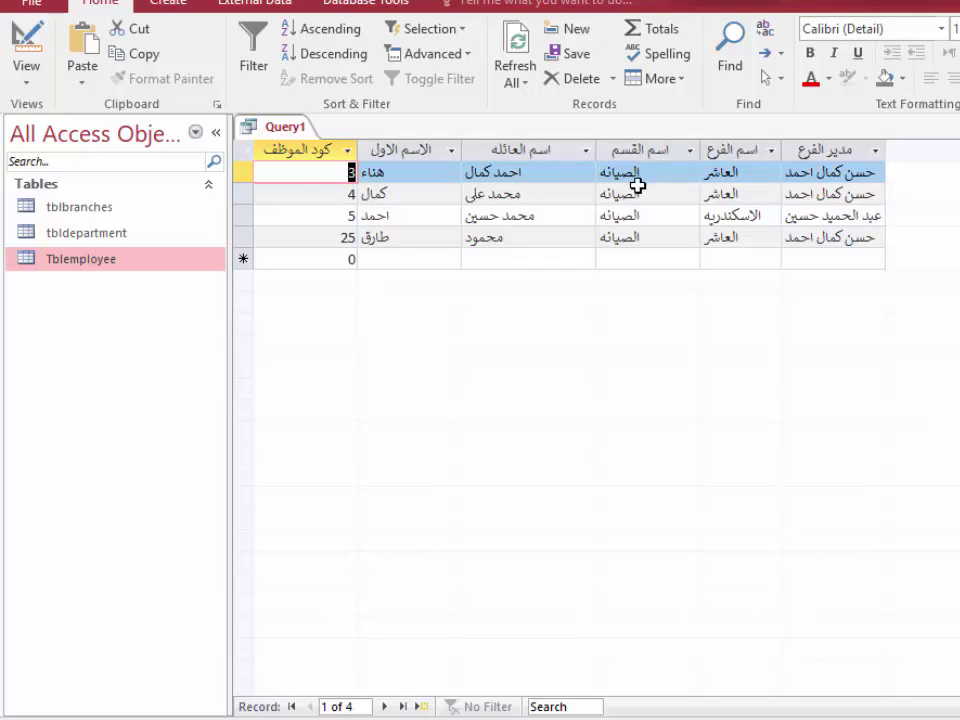
left_click(713, 172)
left_click(713, 193)
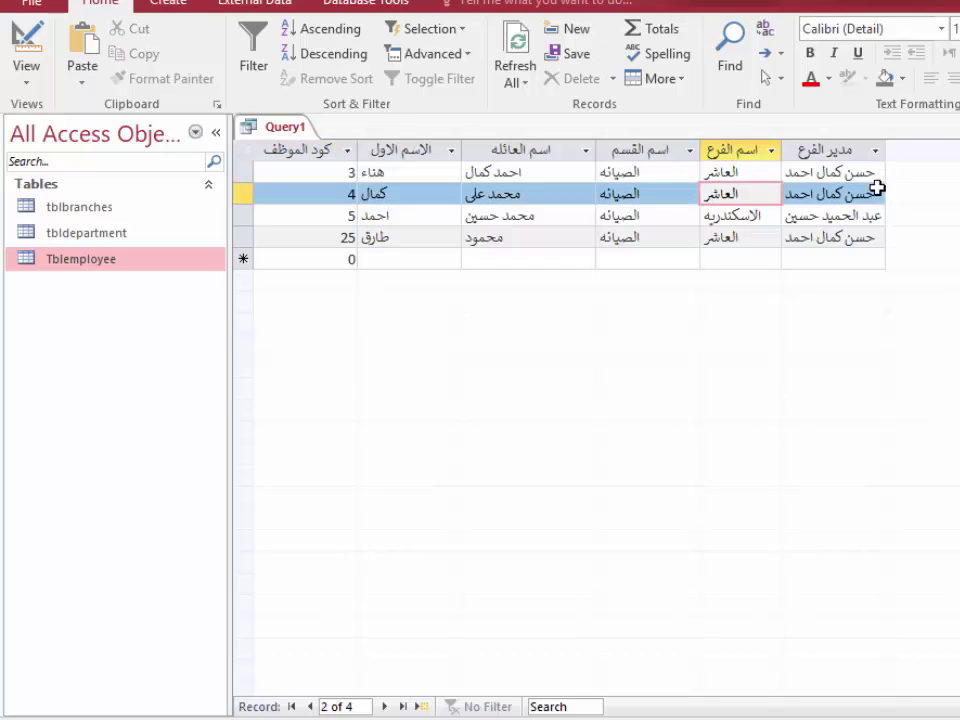
left_click(763, 216)
left_click(777, 237)
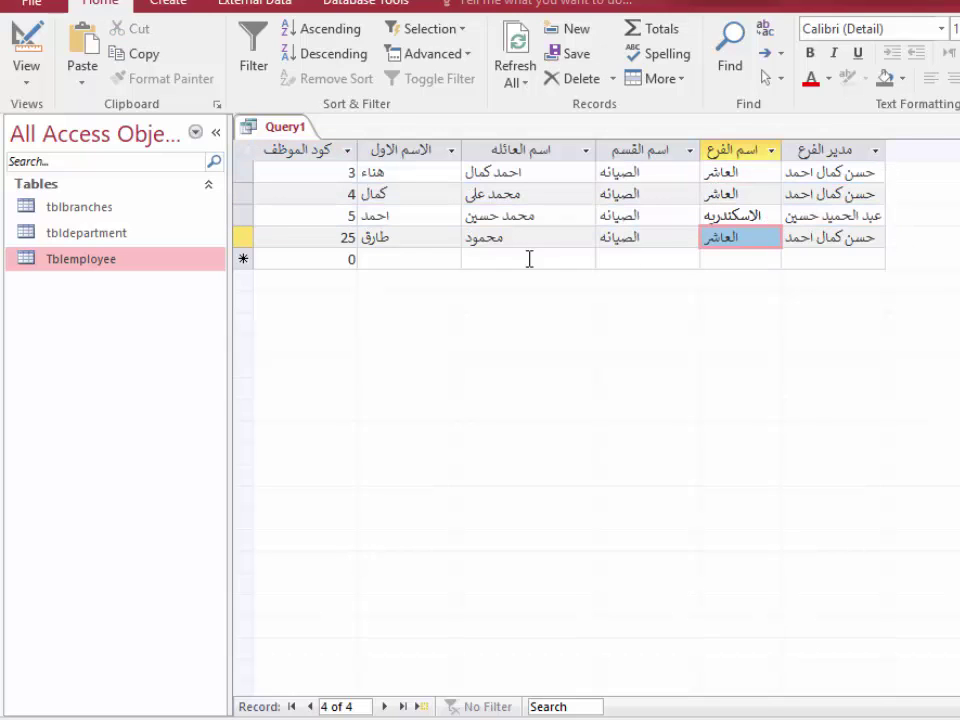
In Design view, add الاداره as an alternative (or) criterion for DepartmentNAME beside الصيانه and run the query
left_click(27, 42)
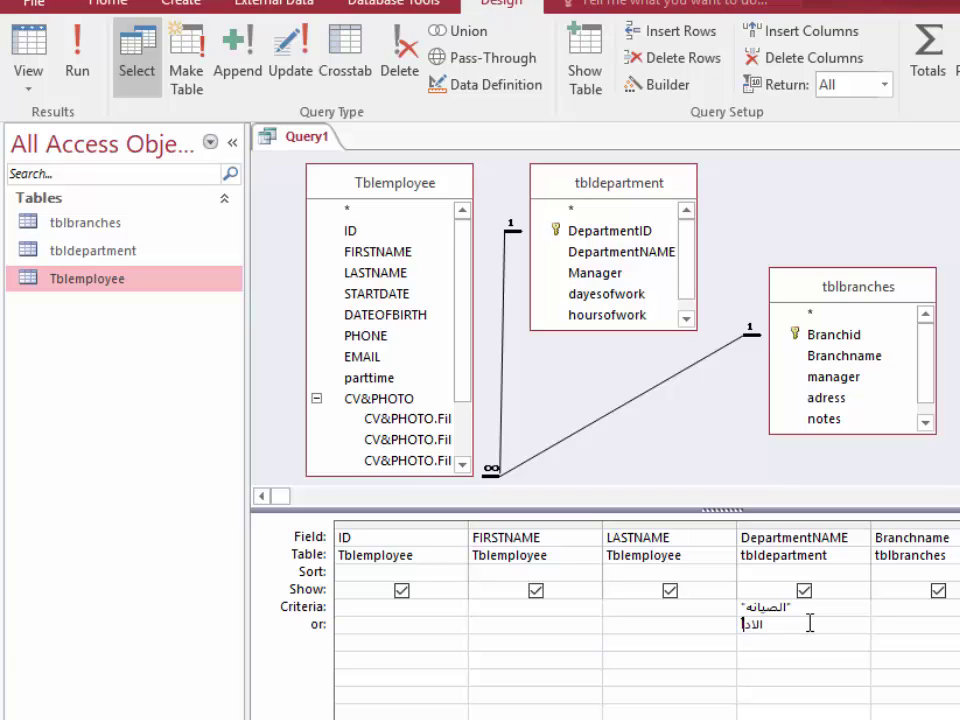
type("داره")
left_click(79, 60)
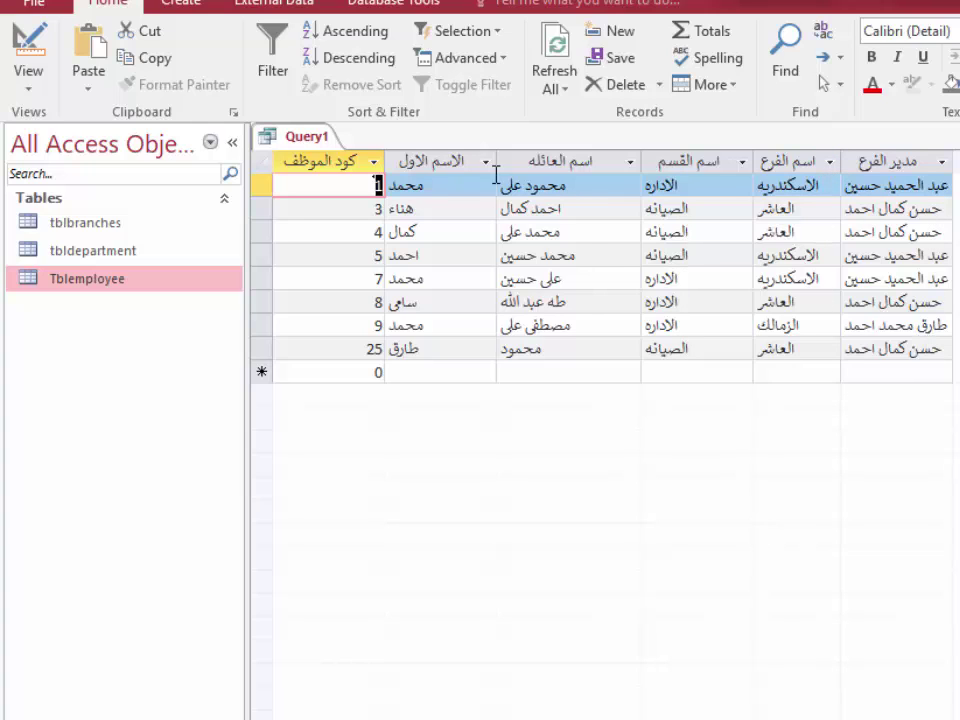
Return to Design view and clear both the الاداره and الصيانه criteria from the DepartmentNAME column
left_click(28, 38)
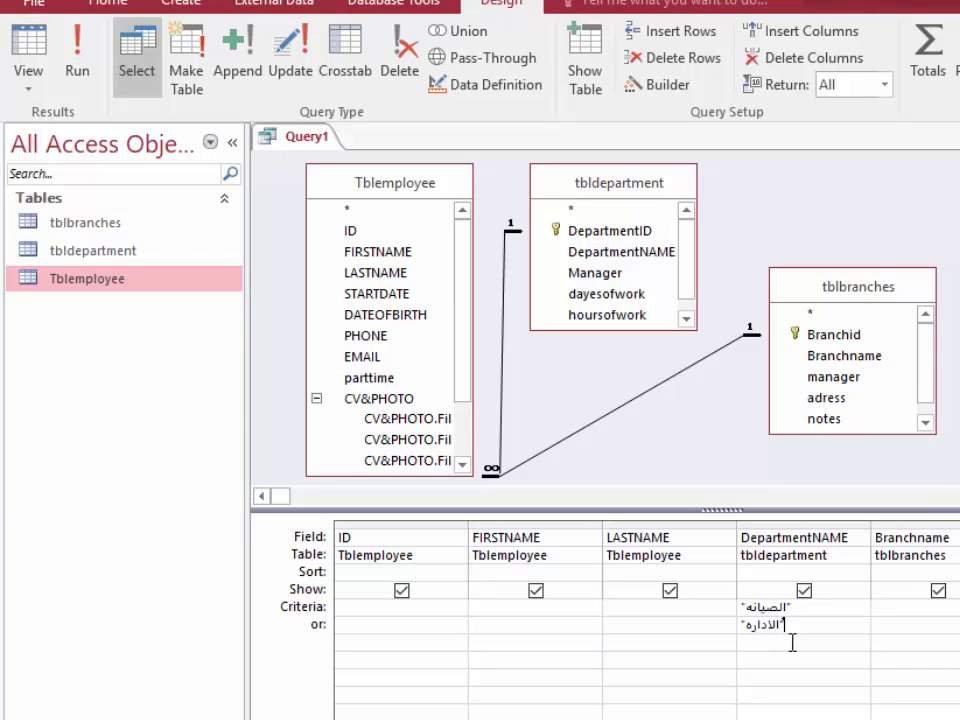
double_click(766, 624)
left_click(766, 624)
double_click(766, 624)
left_click(766, 624)
double_click(766, 624)
key("BackSpace")
double_click(750, 624)
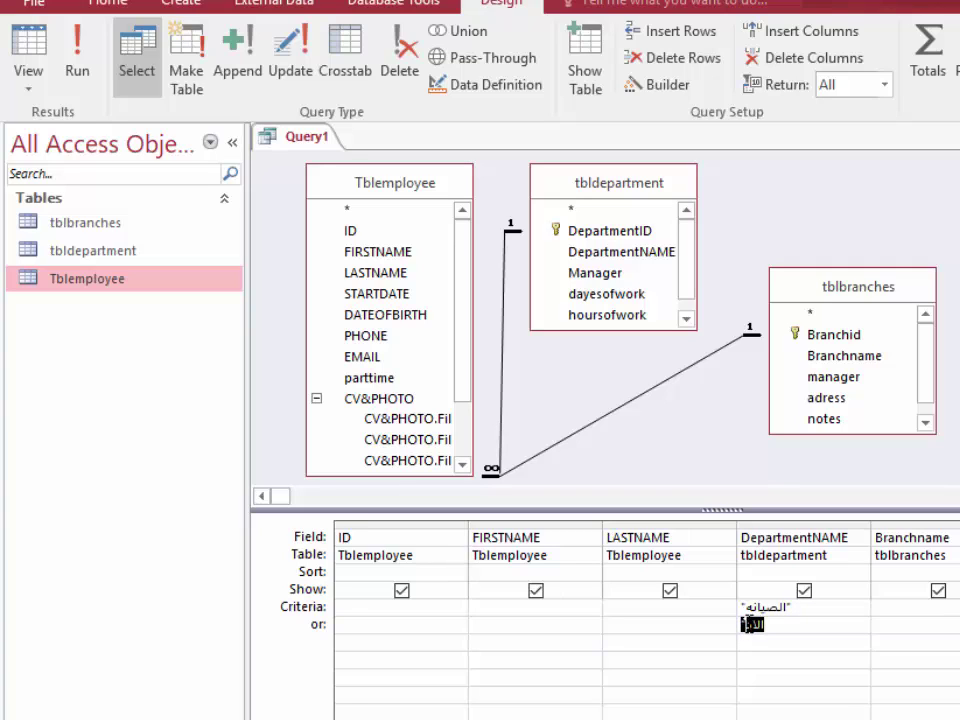
key("Delete")
double_click(788, 606)
key("Delete")
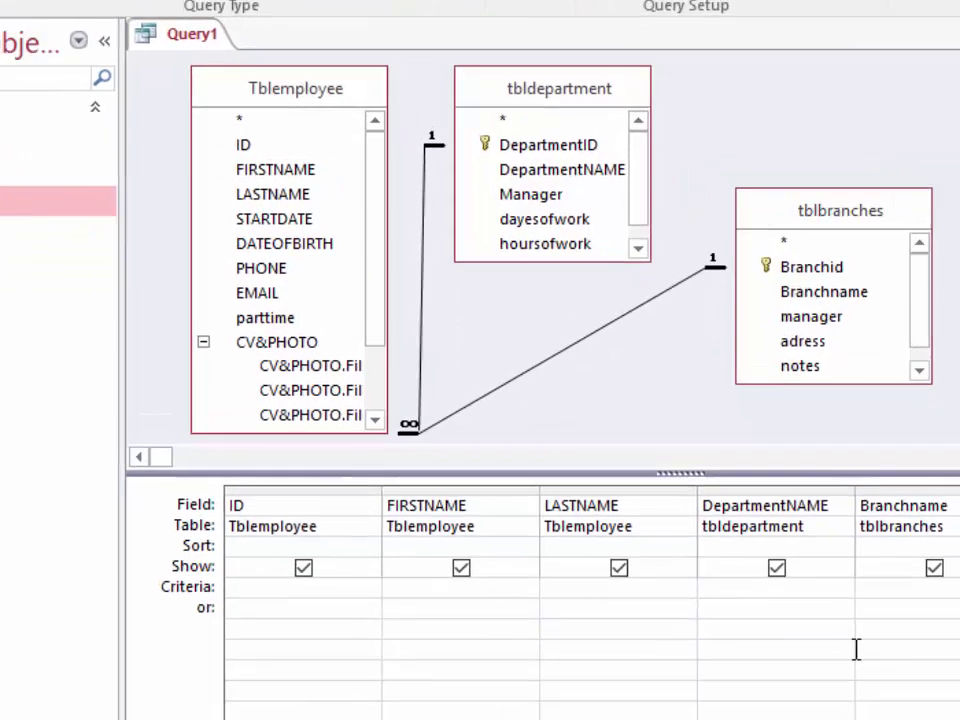
Enter the parameter prompt [ادخل اسم القسم] as the DepartmentNAME criterion
type("[")
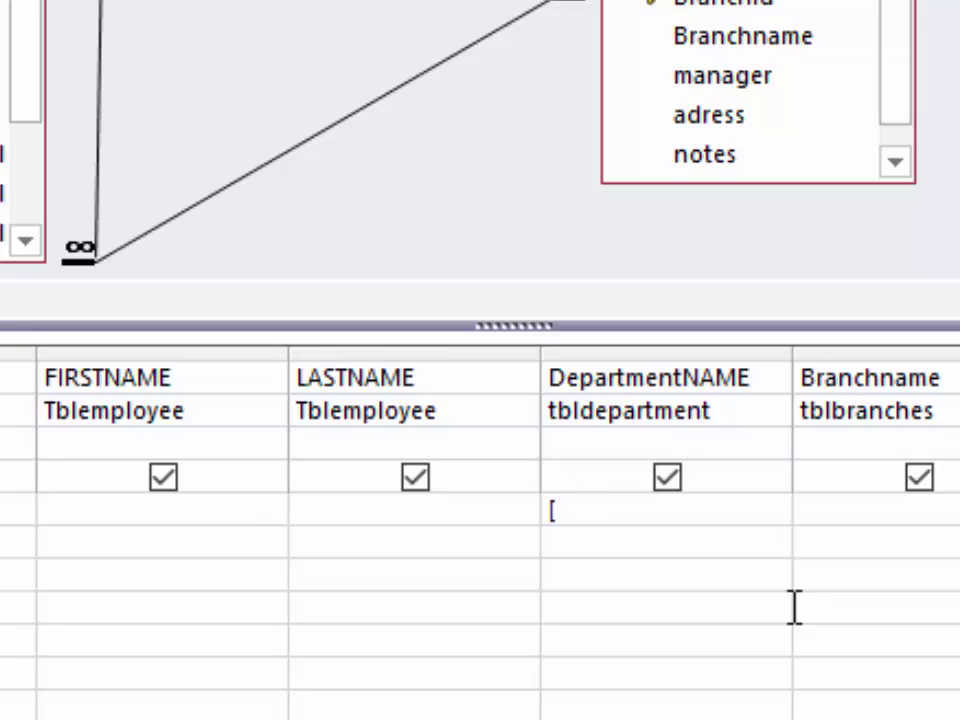
type("ادخل اسم")
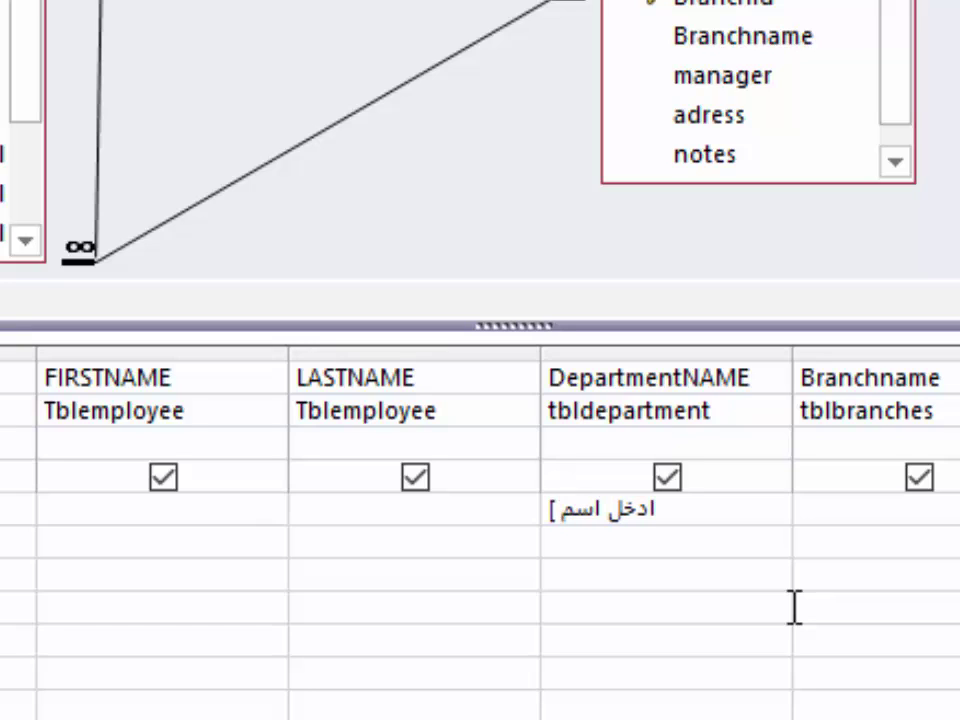
type(" الق")
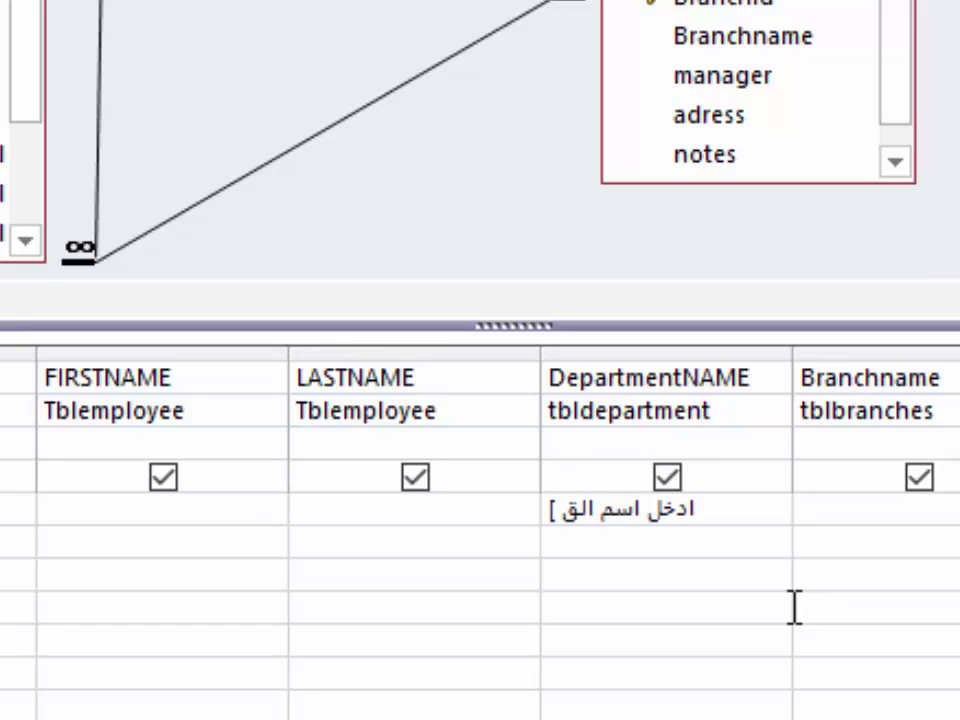
type("سم")
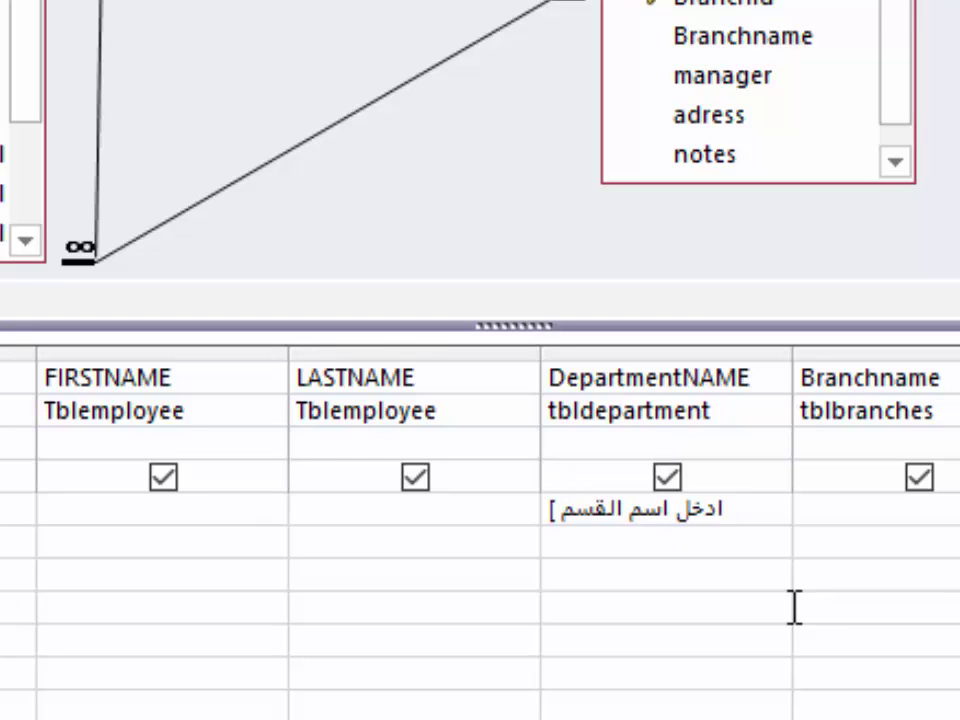
type("]")
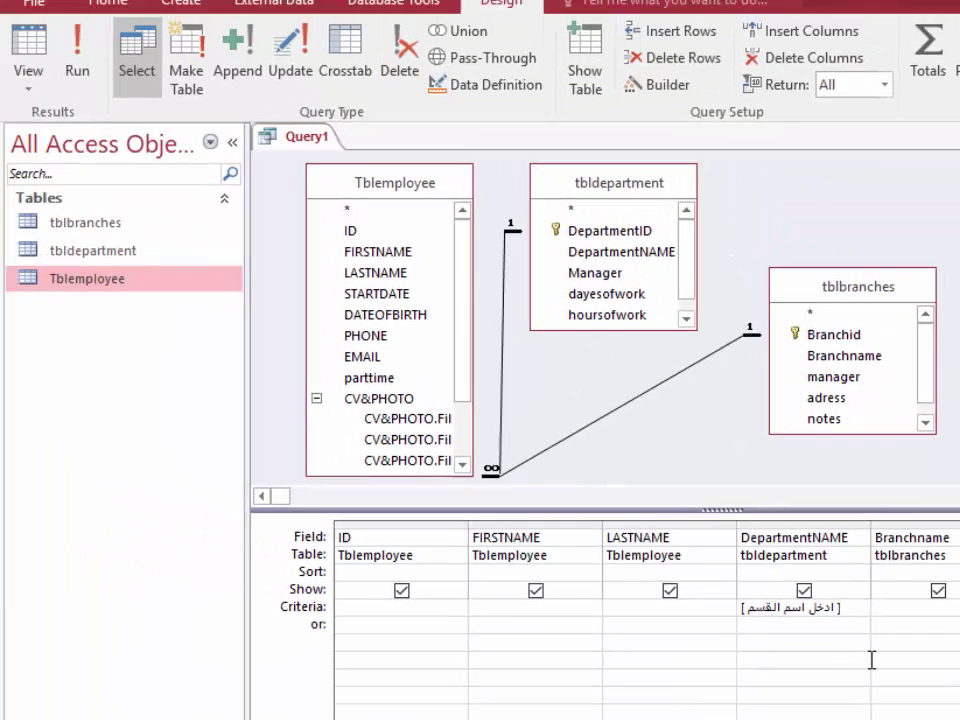